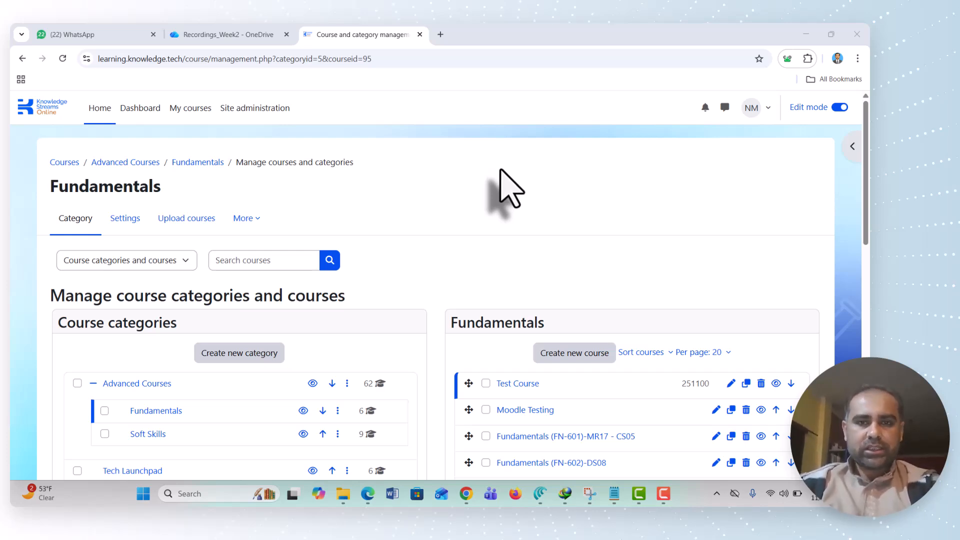
# View the Test Course in the Fundamentals category and open the question bank of Quiz#1 under Week#1-Introduction to Concepts
pyautogui.scroll(-2, 478, 225)
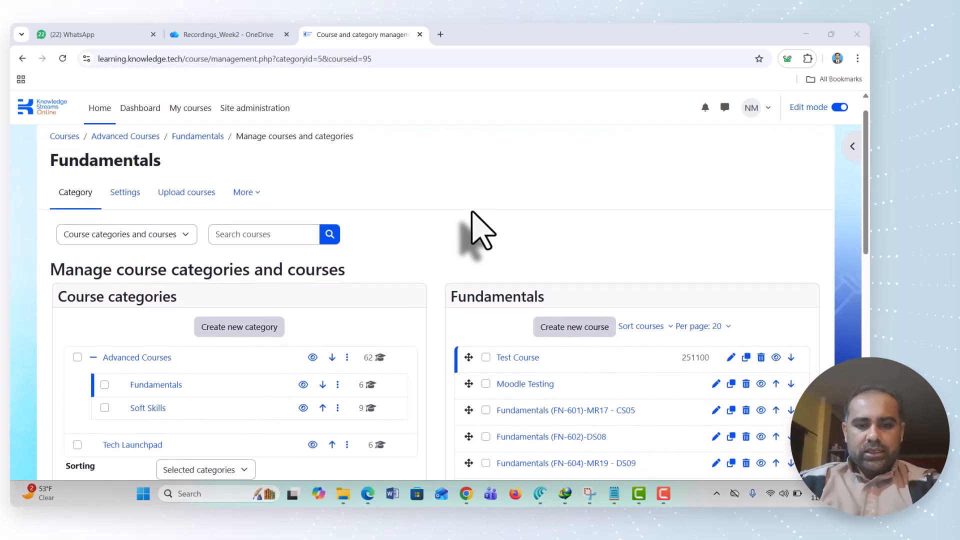
pyautogui.scroll(-7, 493, 343)
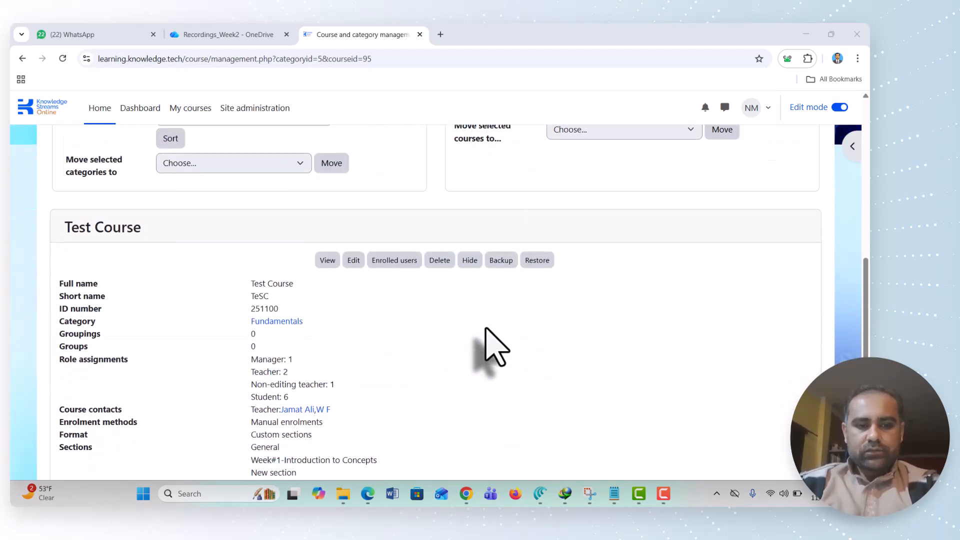
pyautogui.click(327, 252)
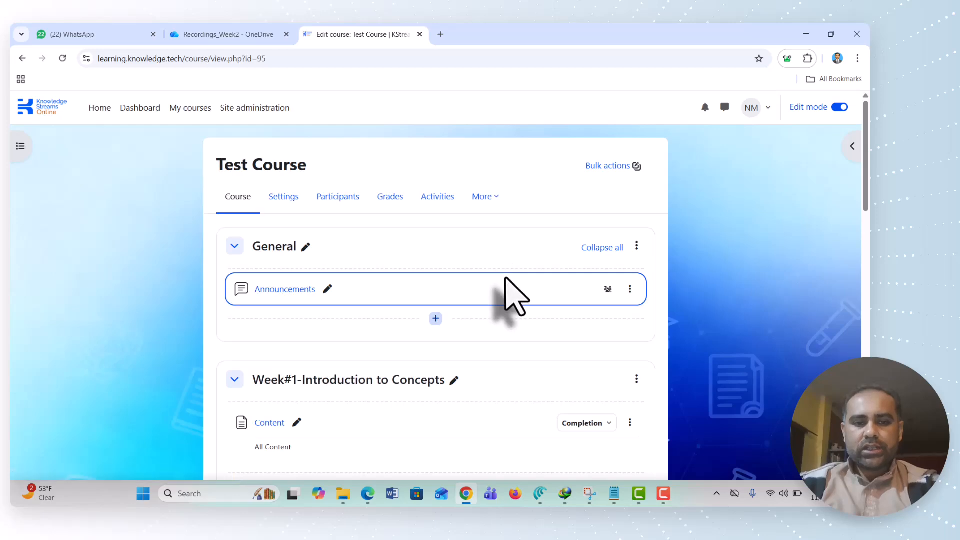
pyautogui.scroll(-8, 506, 280)
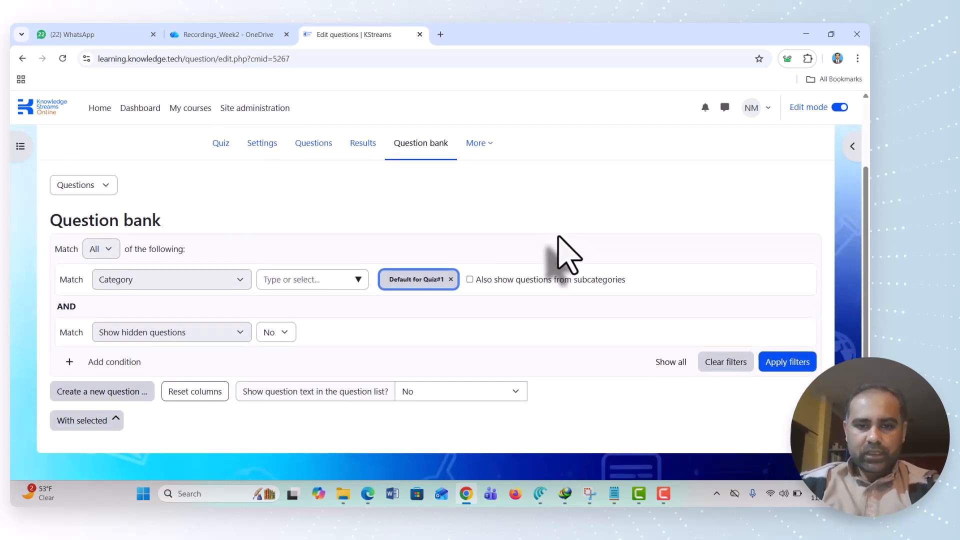
# Switch the Quiz#1 question bank to importing questions from a file and choose Aiken format
pyautogui.click(106, 186)
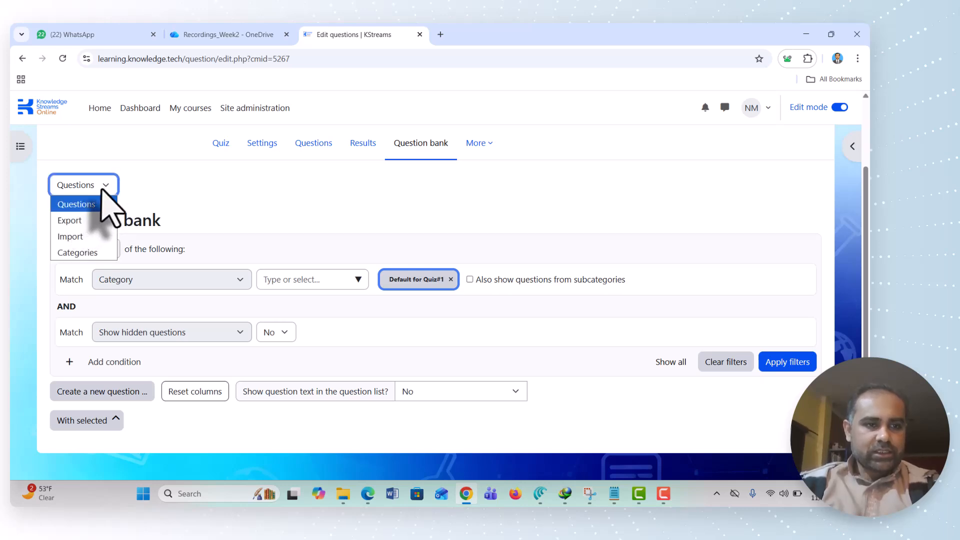
pyautogui.click(101, 203)
pyautogui.click(103, 185)
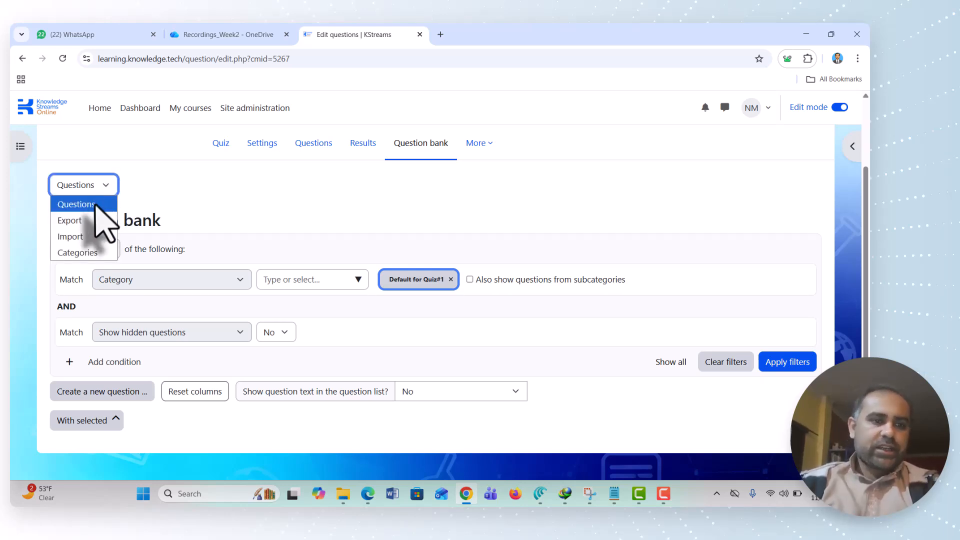
pyautogui.click(75, 237)
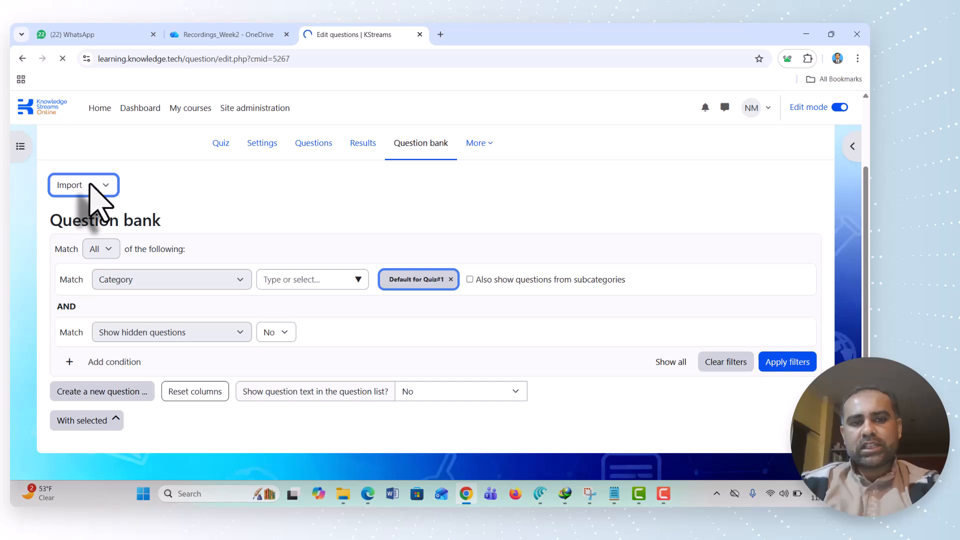
pyautogui.scroll(-4, 225, 240)
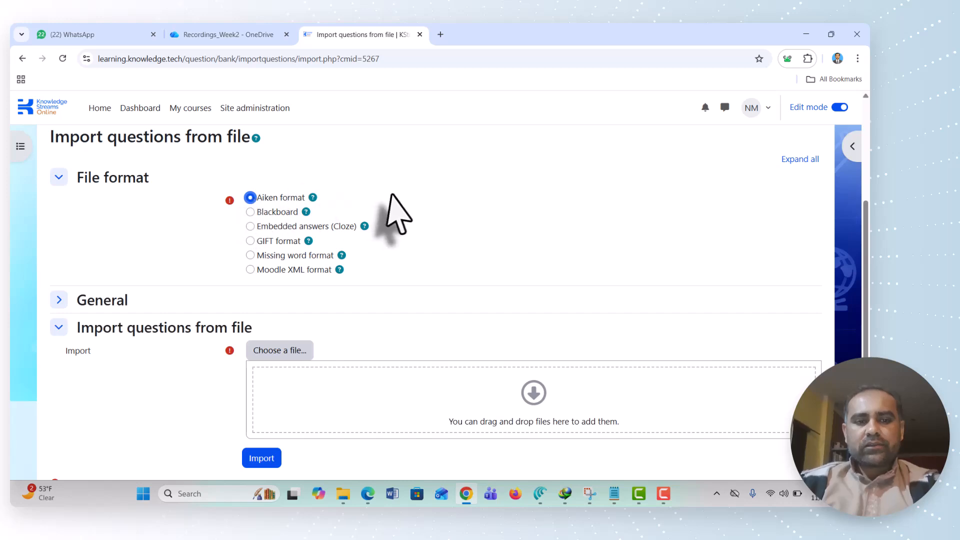
pyautogui.scroll(-1, 391, 195)
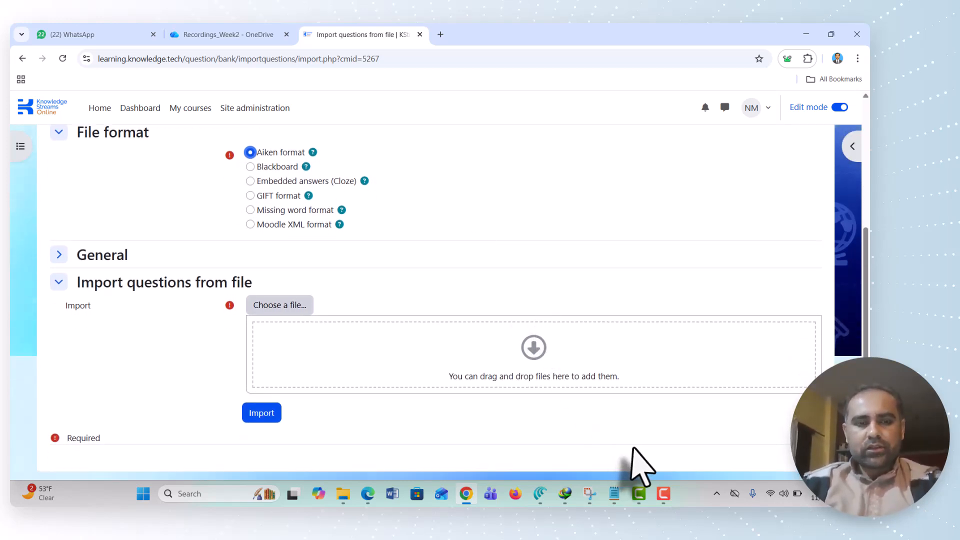
# Open sample.txt from the BoP folder in File Explorer and examine how its questions, options and answer lines are laid out
pyautogui.moveTo(619, 504)
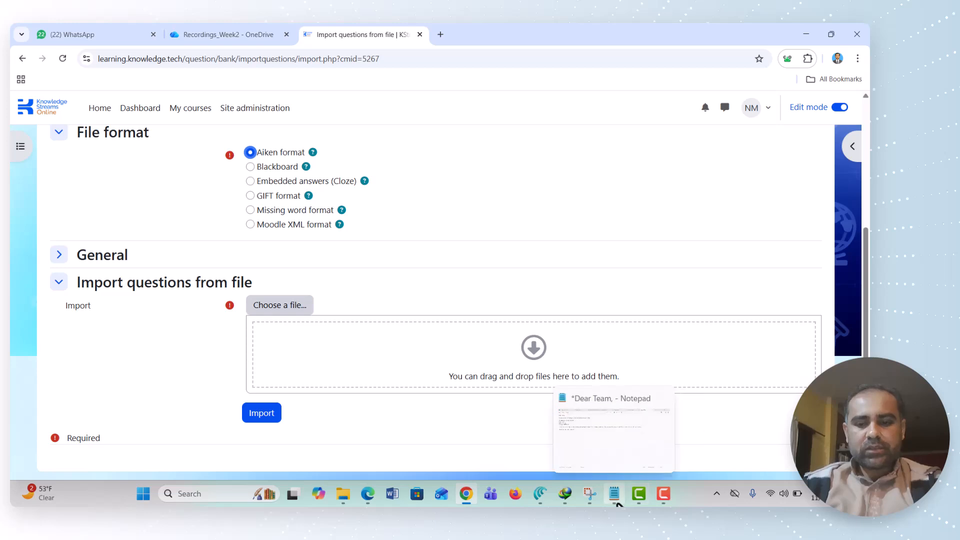
pyautogui.click(343, 494)
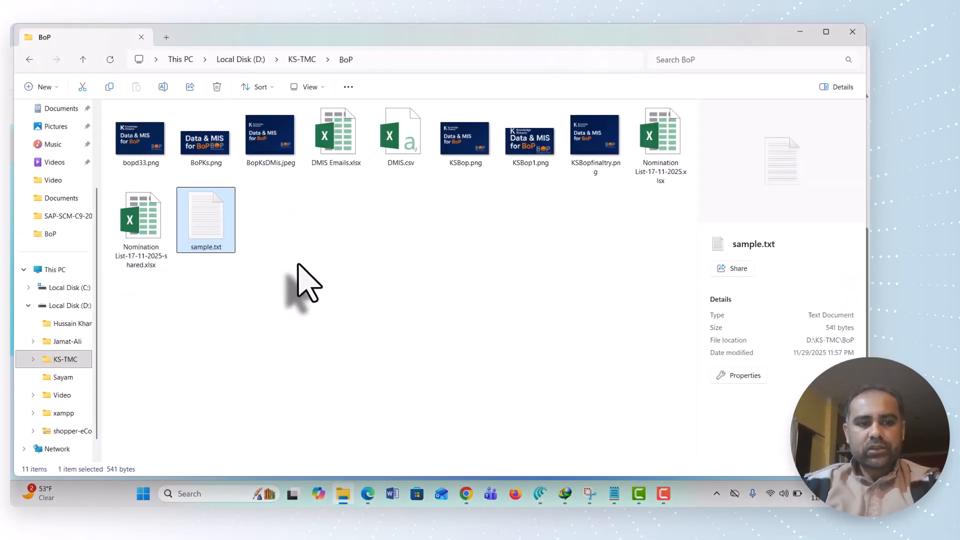
pyautogui.doubleClick(200, 220)
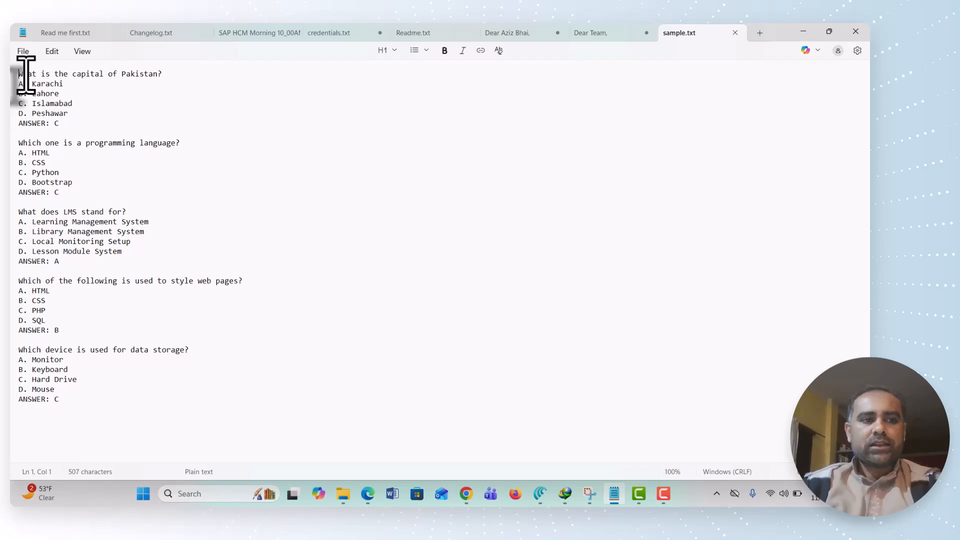
pyautogui.moveTo(23, 75); pyautogui.dragTo(178, 76)
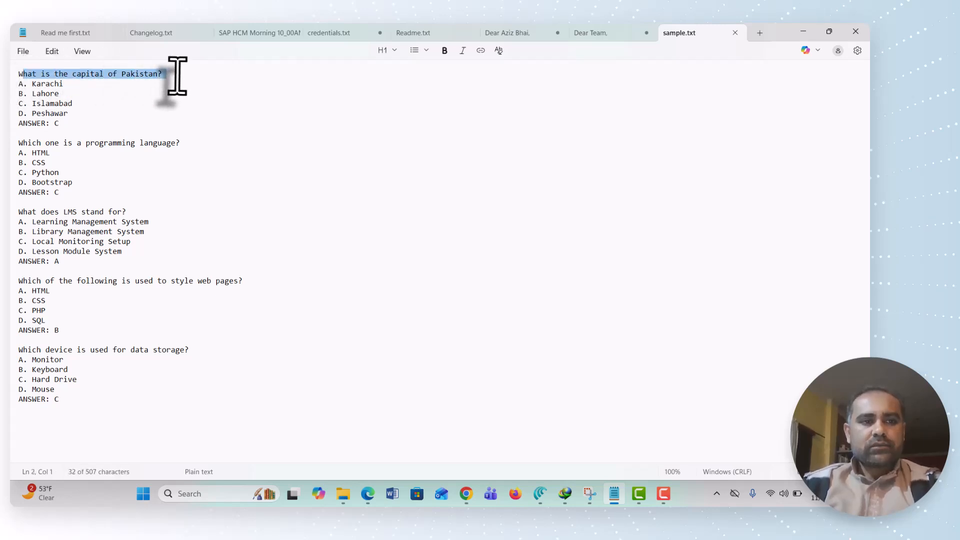
pyautogui.moveTo(32, 84); pyautogui.dragTo(24, 124)
pyautogui.click(64, 122)
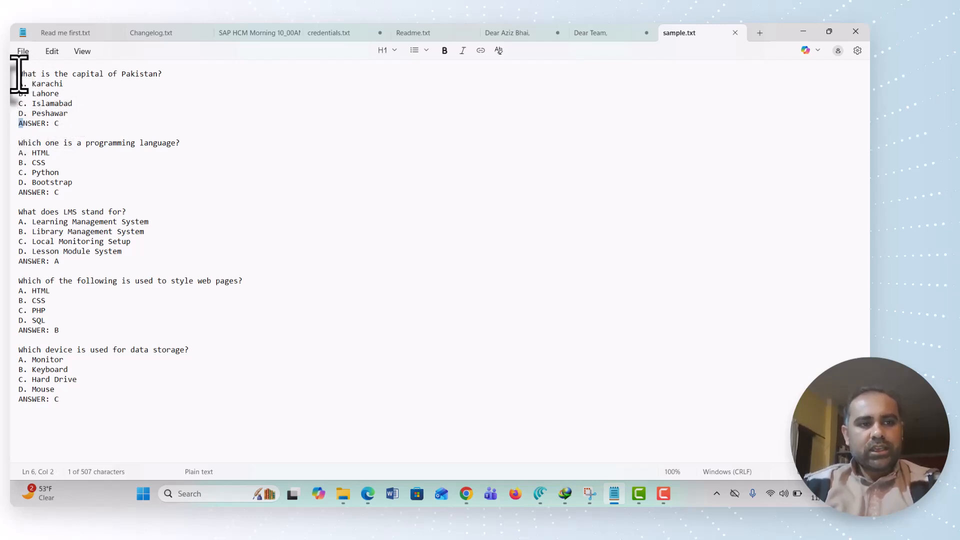
pyautogui.moveTo(19, 75); pyautogui.dragTo(77, 122)
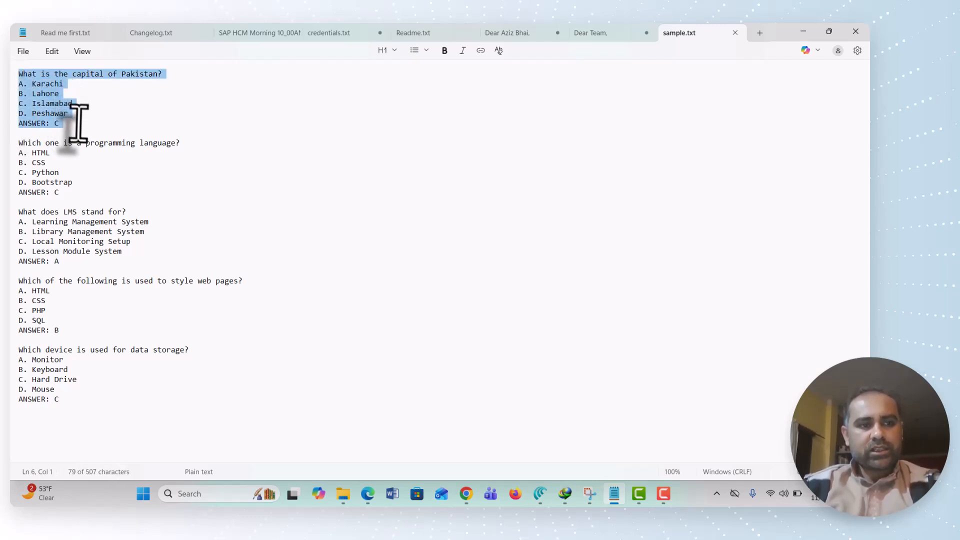
pyautogui.click(38, 134)
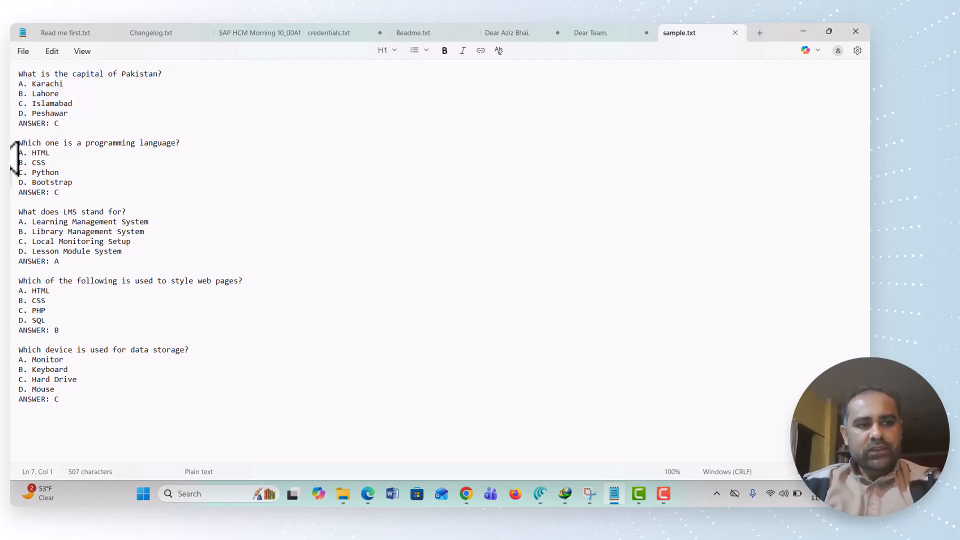
pyautogui.moveTo(20, 144); pyautogui.dragTo(97, 316)
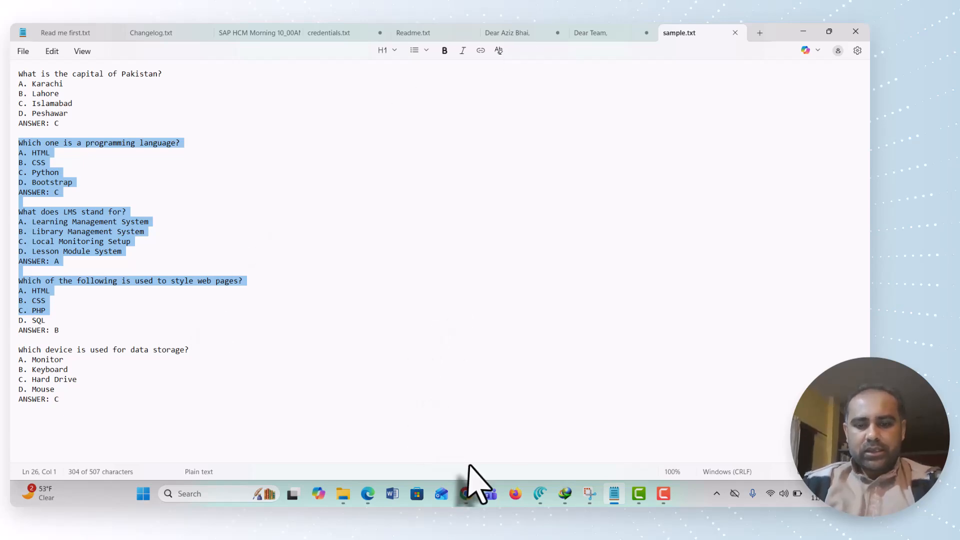
# Return to Chrome and upload sample.txt from the computer as the question import file
pyautogui.click(466, 494)
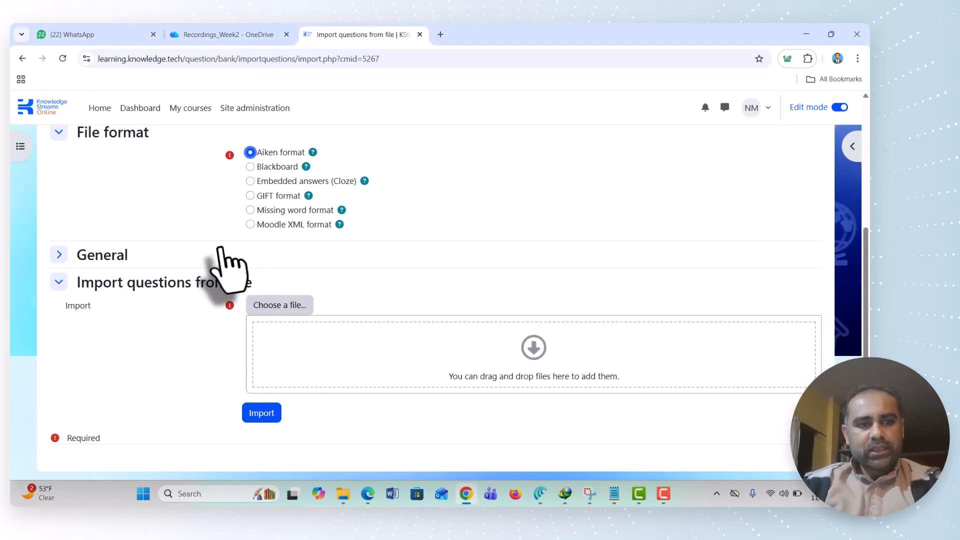
pyautogui.scroll(5, 157, 217)
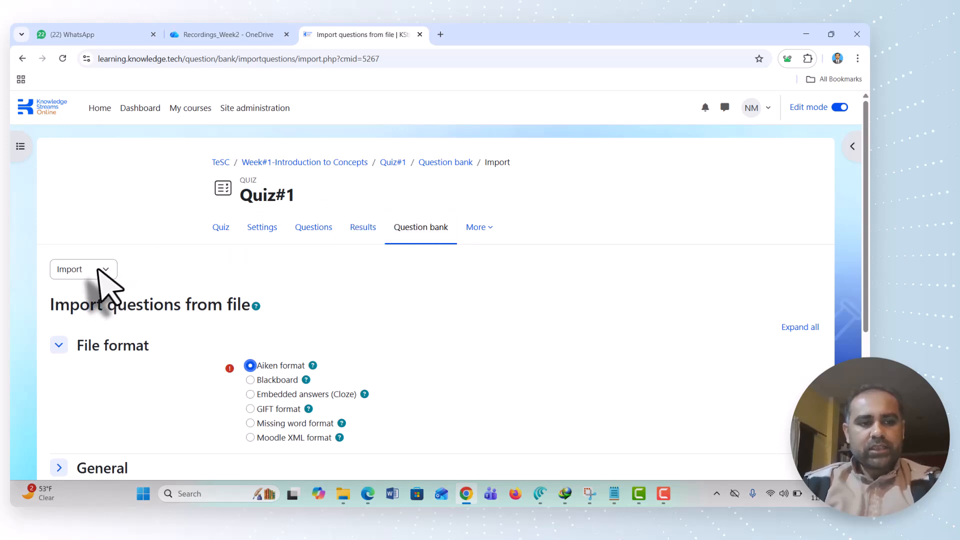
pyautogui.scroll(-3, 203, 280)
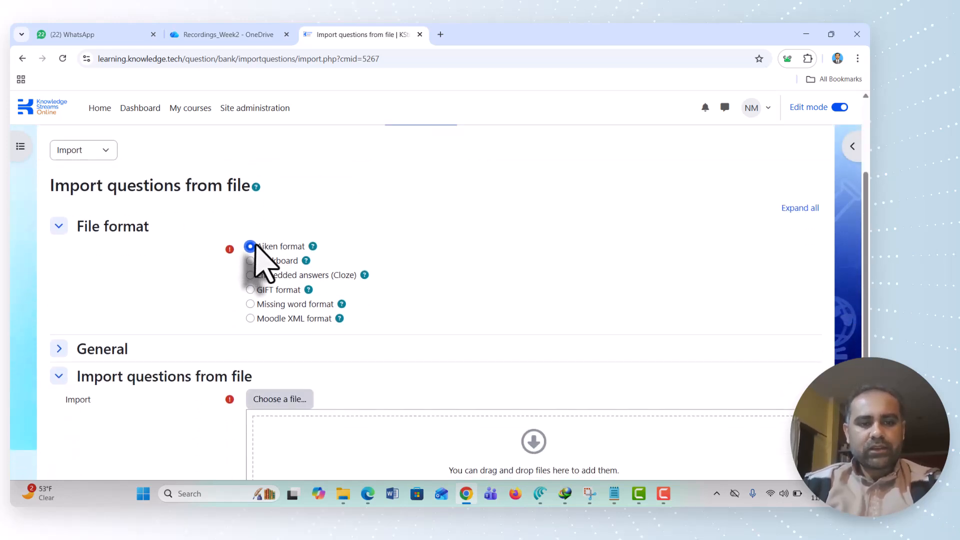
pyautogui.scroll(-3, 260, 260)
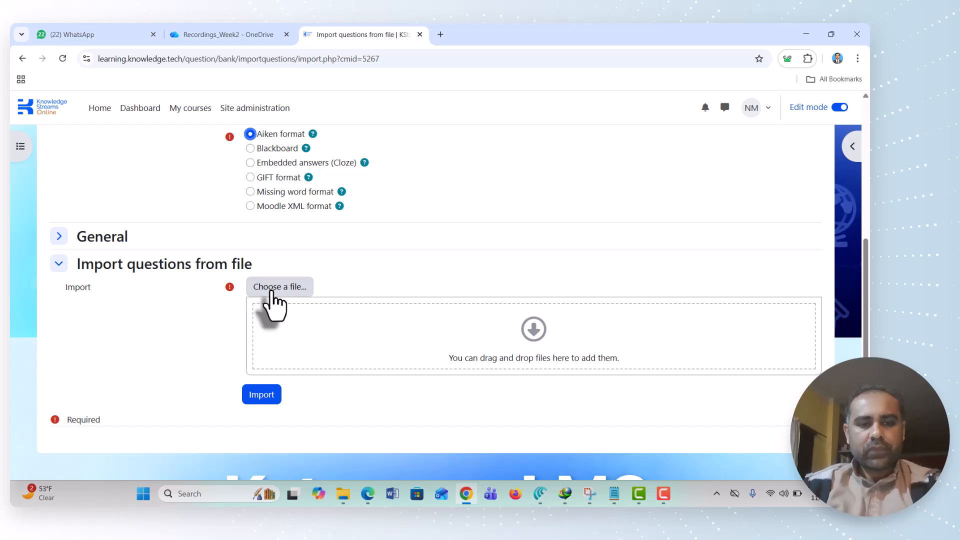
pyautogui.click(272, 290)
pyautogui.click(243, 252)
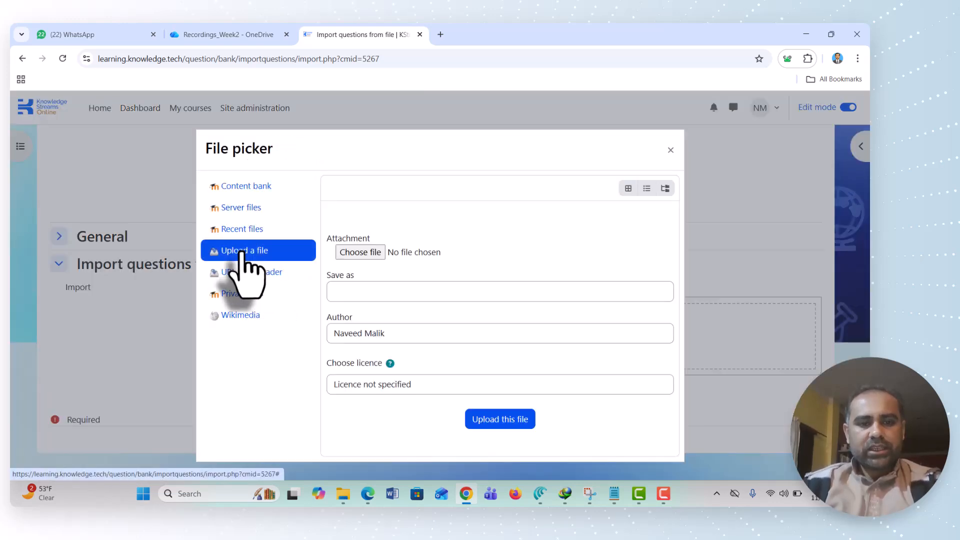
pyautogui.click(350, 255)
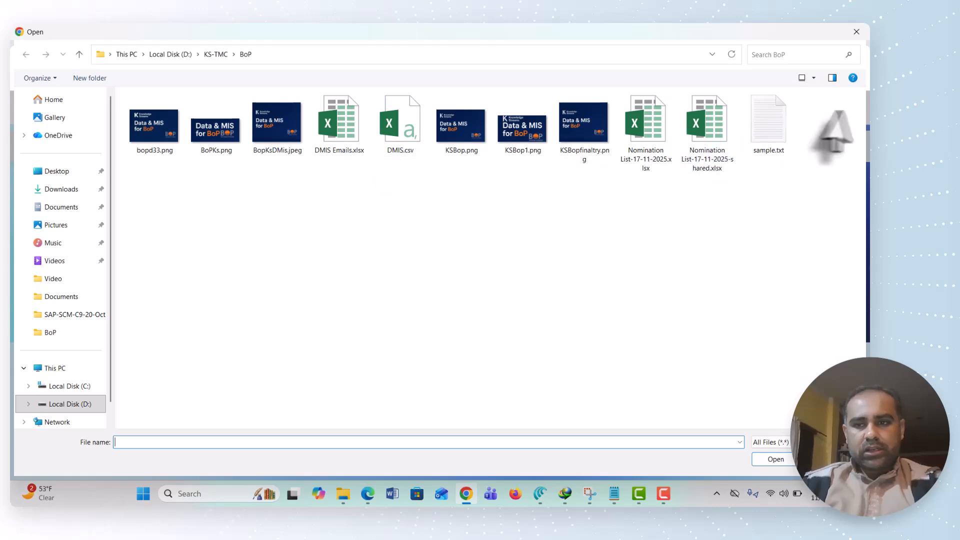
pyautogui.doubleClick(782, 136)
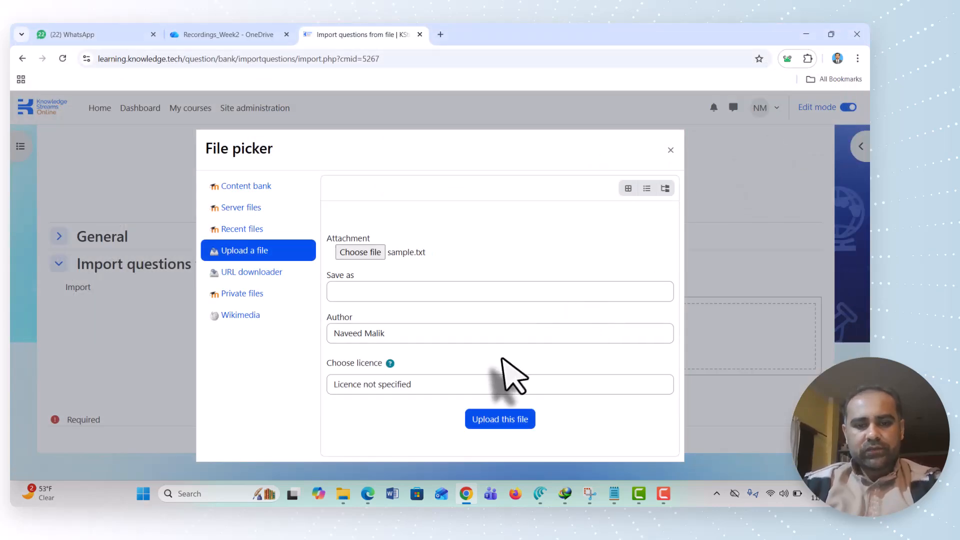
pyautogui.click(488, 420)
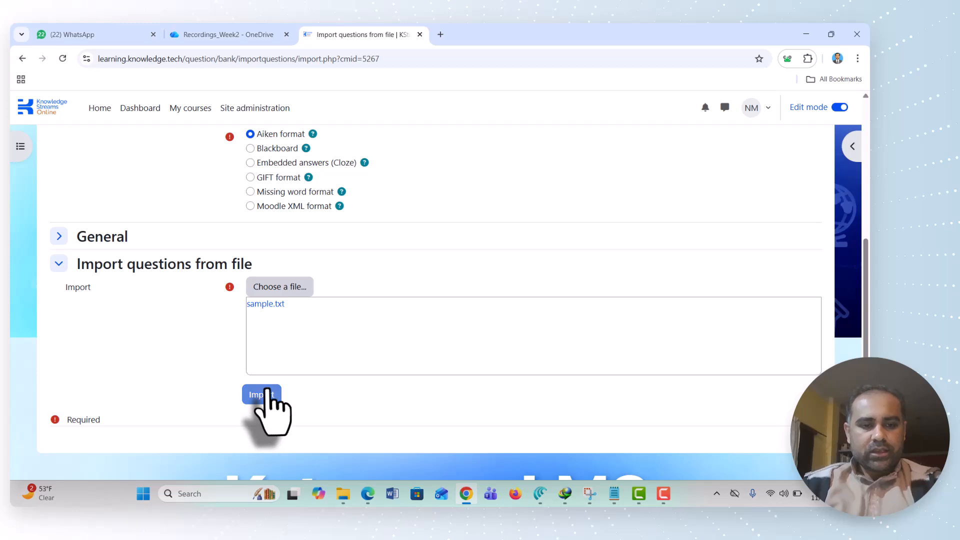
# Import the questions from the uploaded file and continue to the question bank to review the imported list
pyautogui.click(265, 395)
pyautogui.scroll(-3, 413, 395)
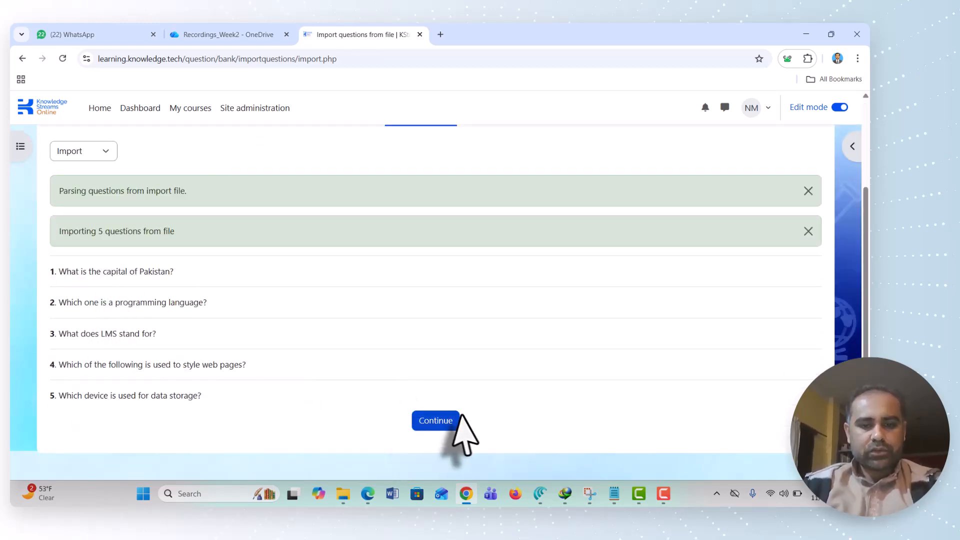
pyautogui.click(424, 425)
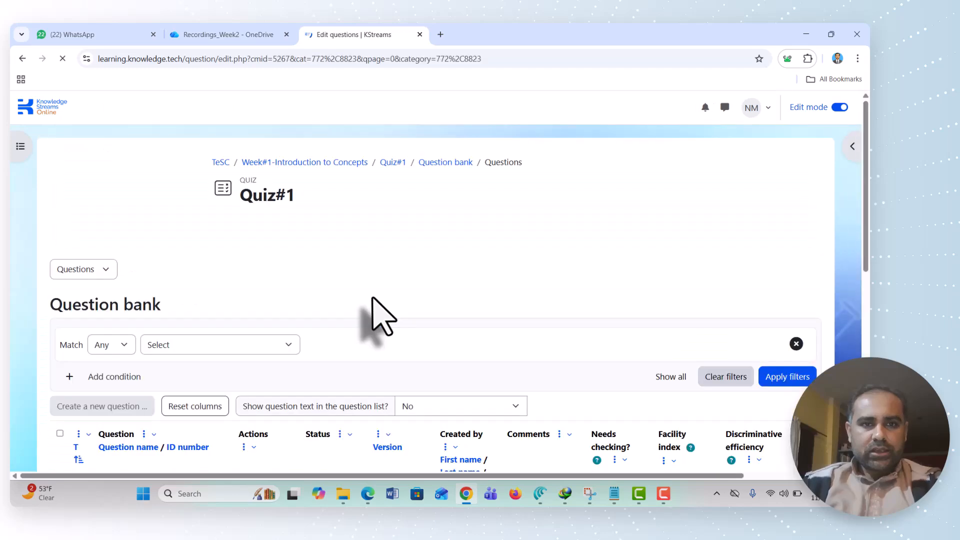
pyautogui.scroll(-3, 383, 316)
pyautogui.scroll(3, 382, 316)
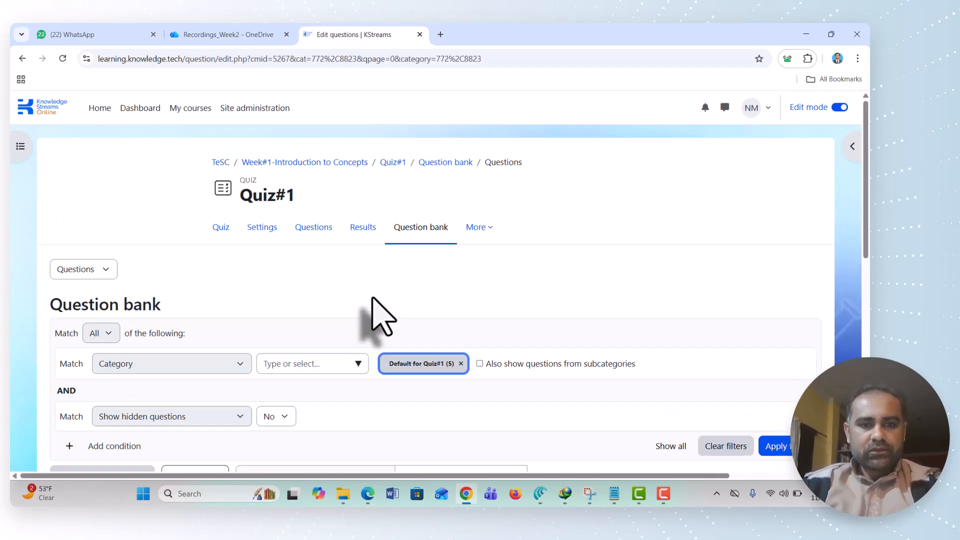
pyautogui.scroll(-8, 383, 317)
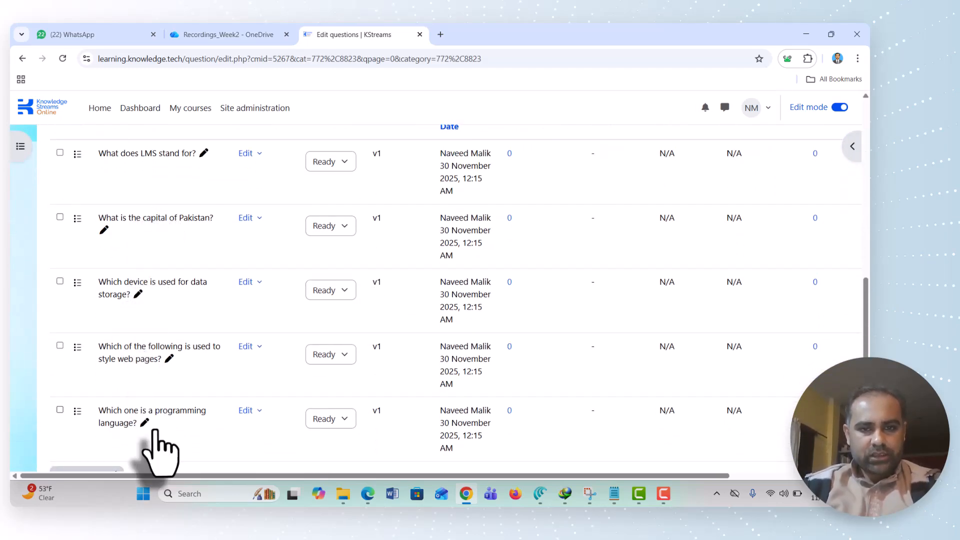
pyautogui.scroll(-2, 156, 448)
pyautogui.scroll(5, 150, 415)
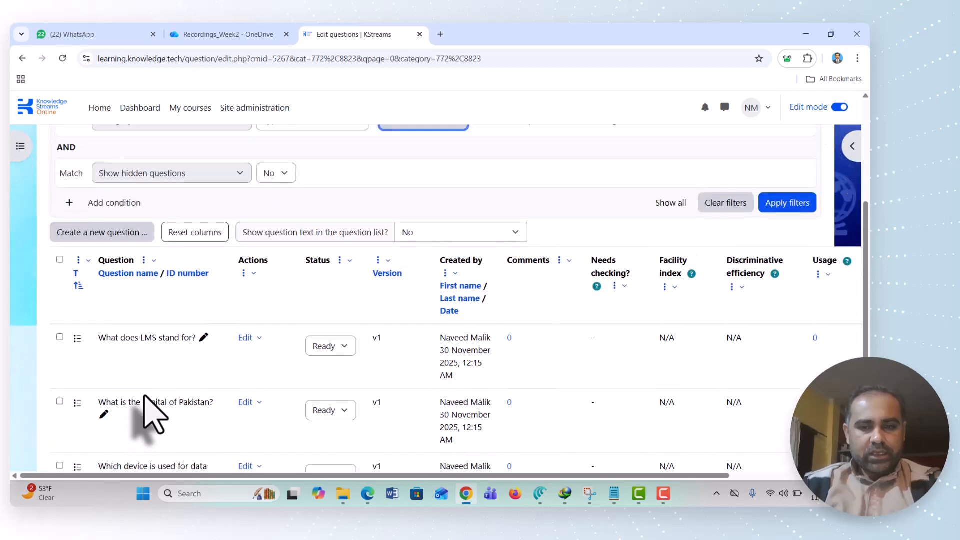
# Go back to the Quiz#1 page and start adding questions to the quiz from its question bank
pyautogui.scroll(5, 155, 414)
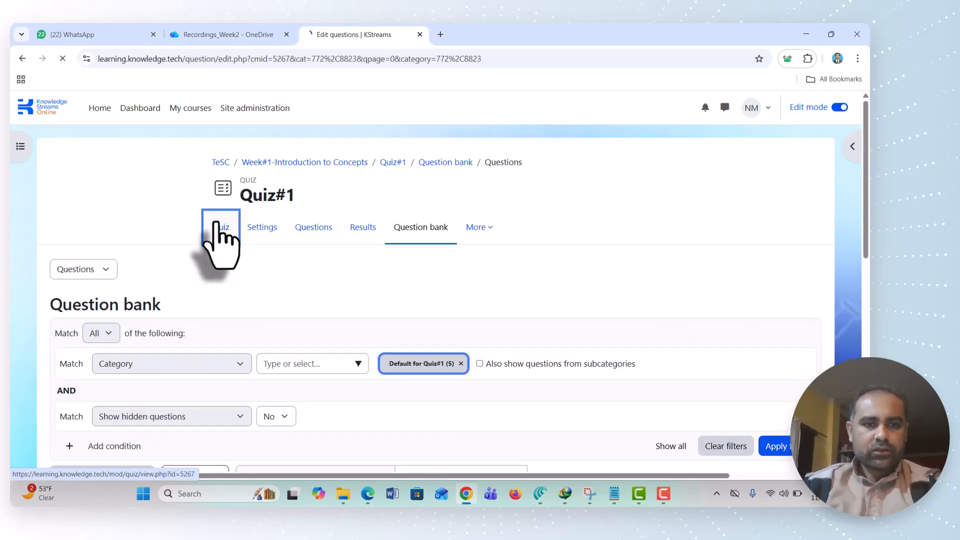
pyautogui.scroll(-2, 393, 268)
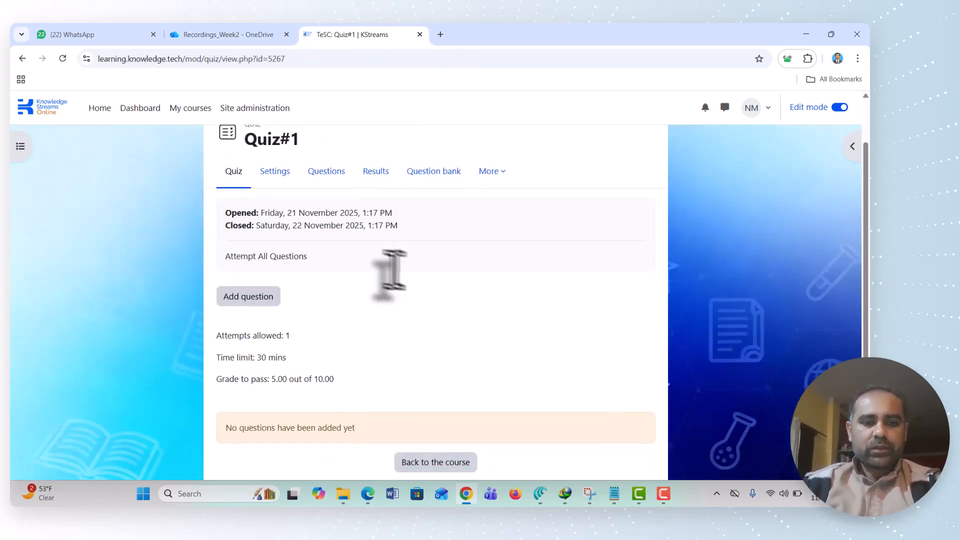
pyautogui.click(254, 263)
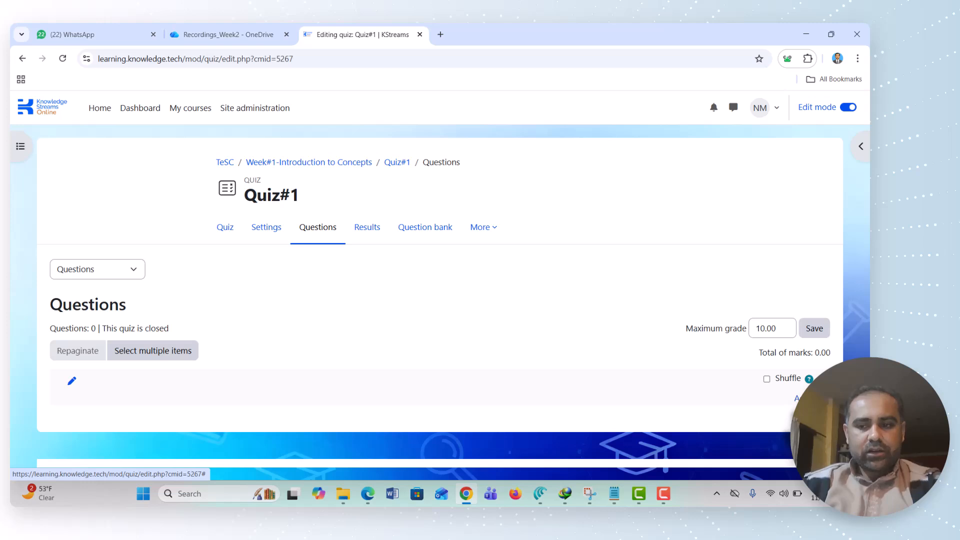
pyautogui.click(798, 399)
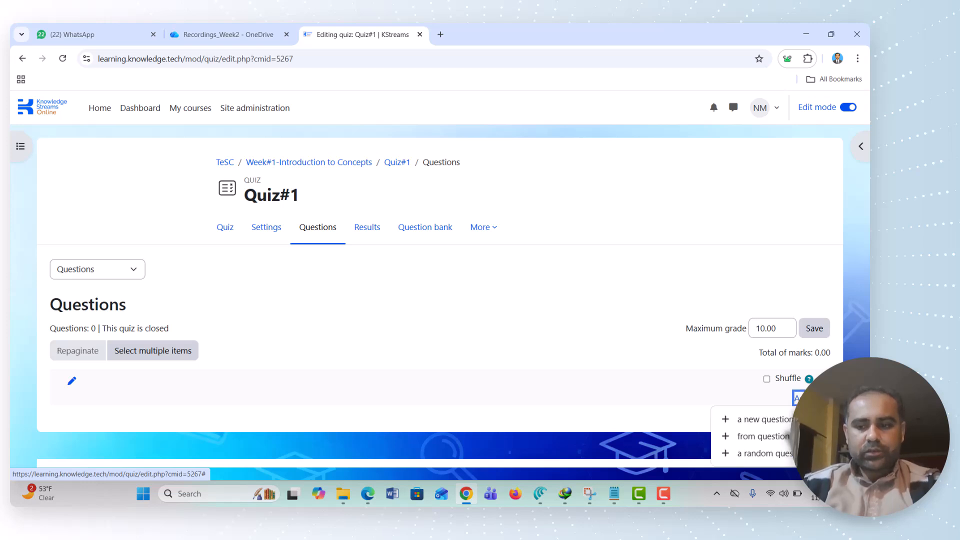
pyautogui.click(780, 437)
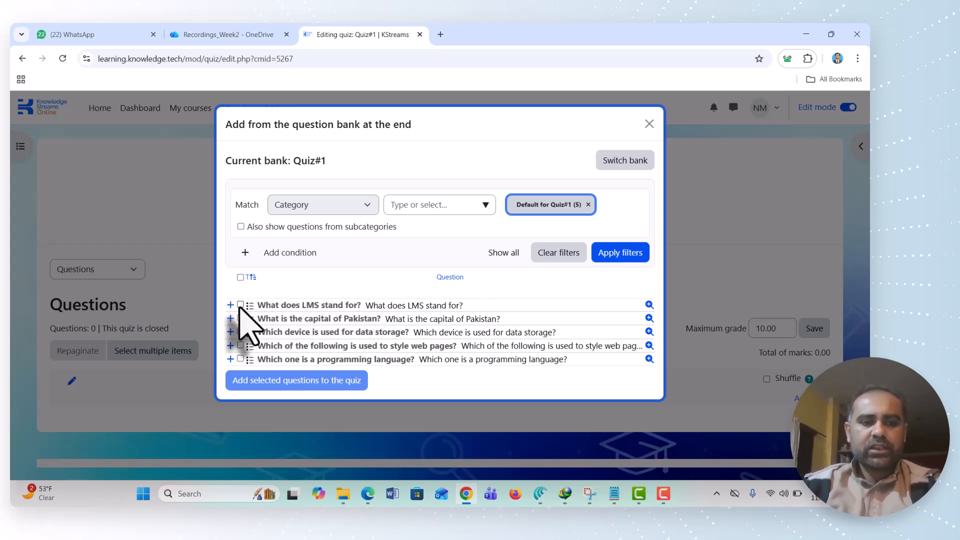
# Select all five questions in the Quiz#1 bank and add them to the quiz
pyautogui.click(241, 277)
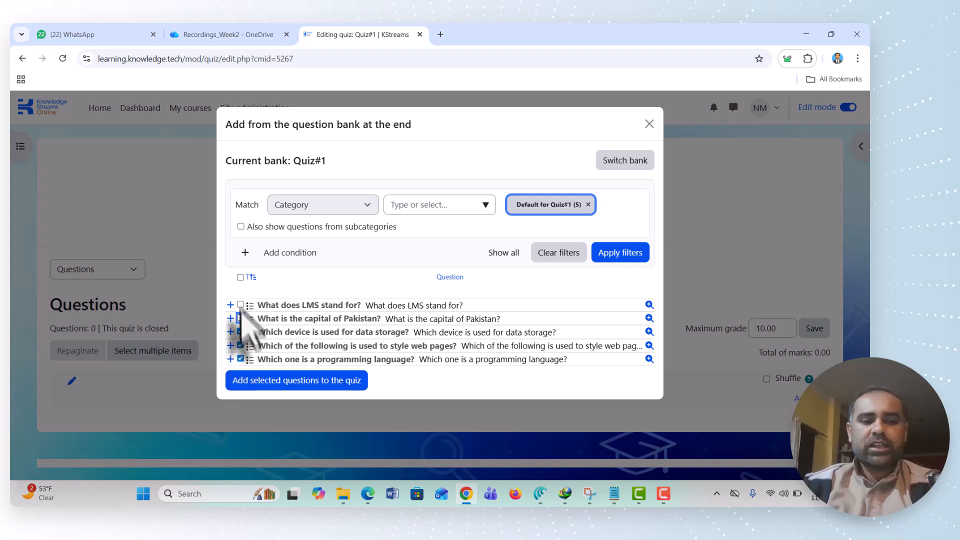
pyautogui.click(240, 318)
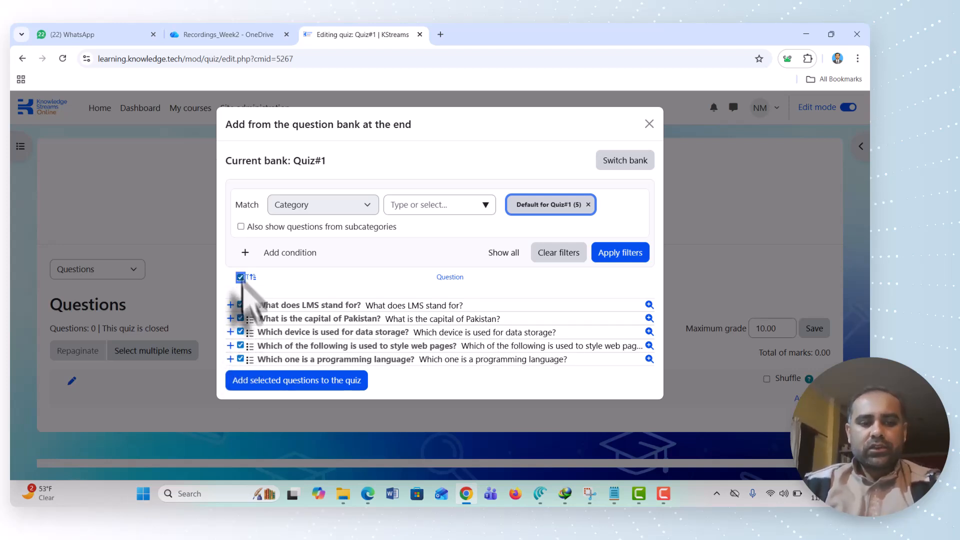
pyautogui.click(266, 386)
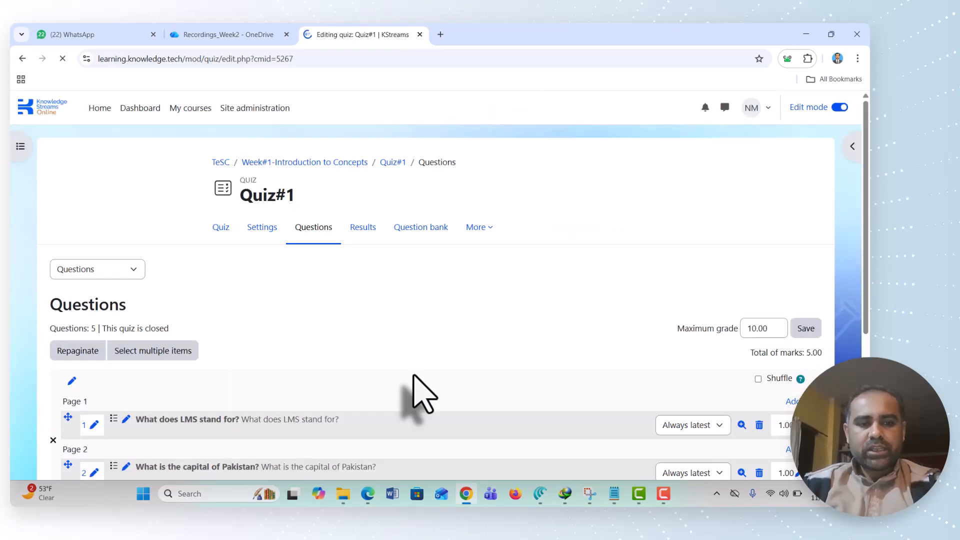
# Review the quiz's question list, checking the page layout, the mark per question, the maximum grade and the shuffle option
pyautogui.scroll(-2, 420, 395)
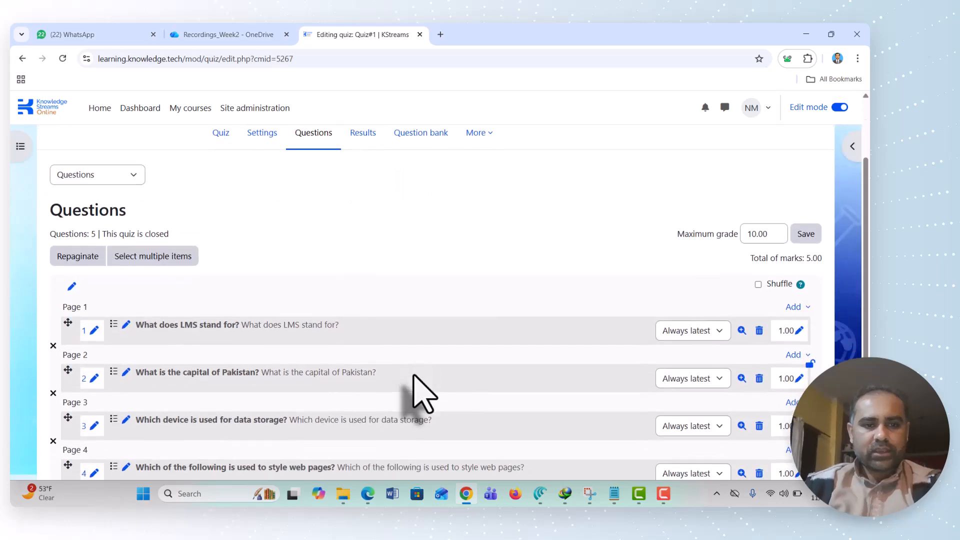
pyautogui.scroll(-2, 420, 395)
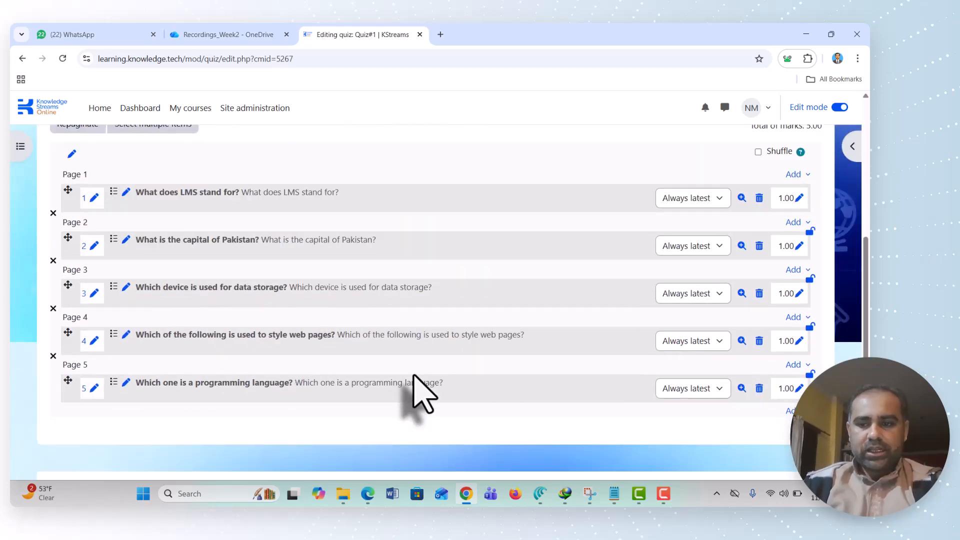
pyautogui.scroll(4, 420, 332)
pyautogui.scroll(-1, 420, 332)
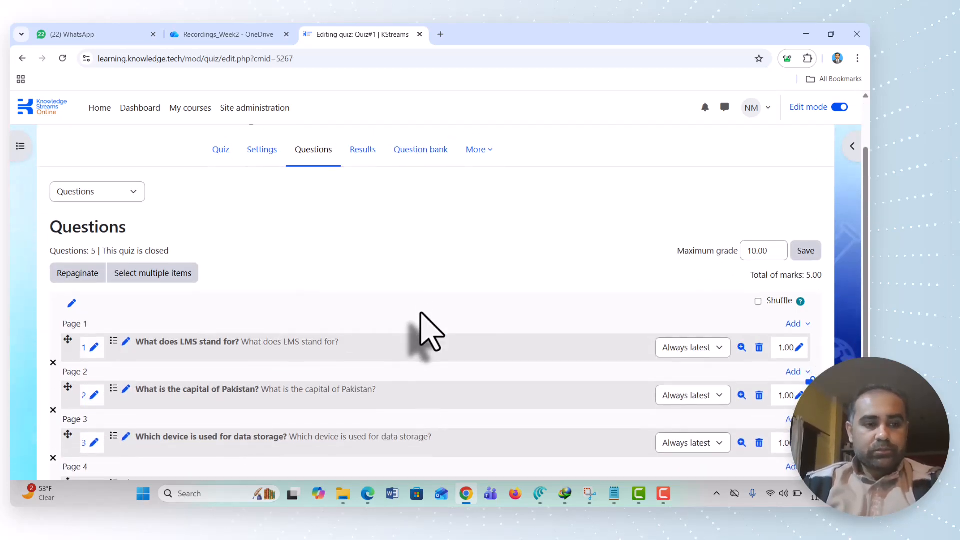
pyautogui.scroll(-1, 429, 332)
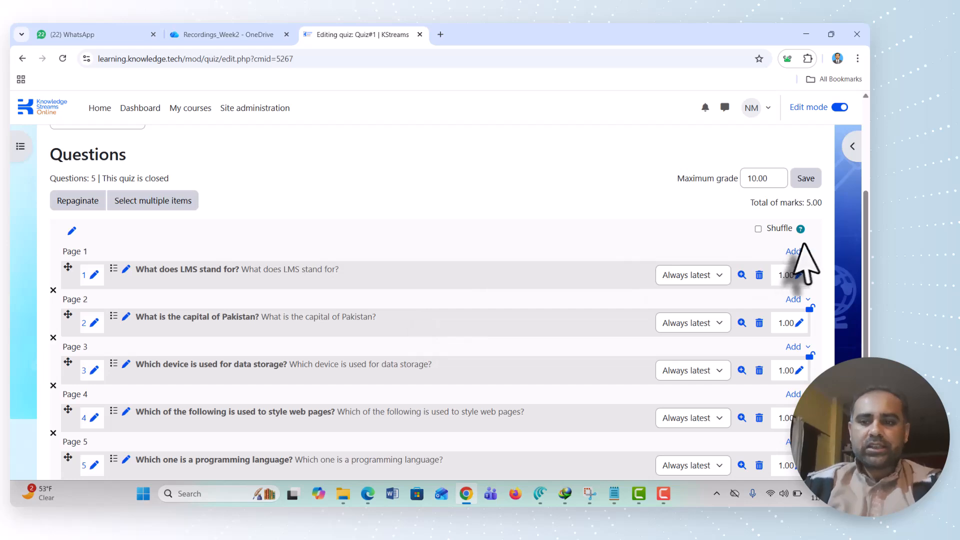
pyautogui.scroll(-1, 778, 349)
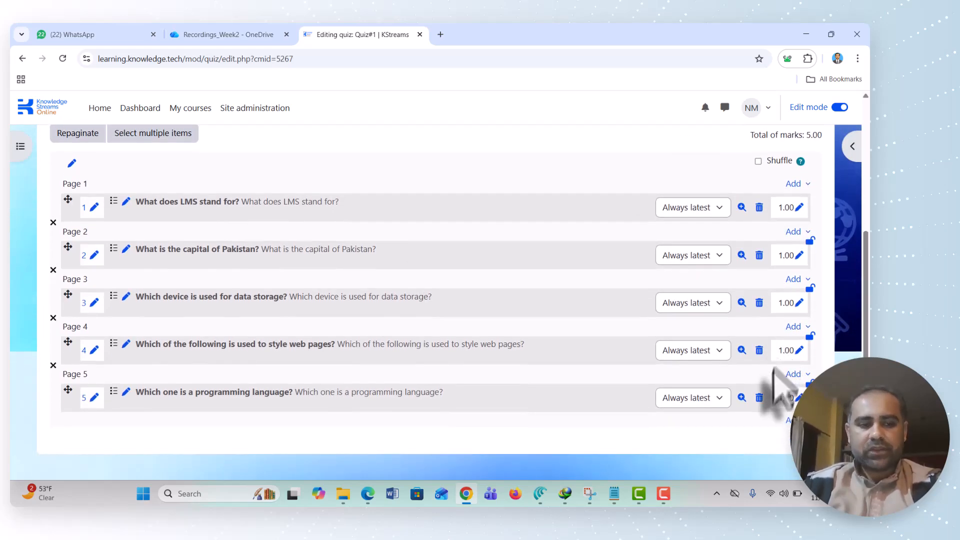
pyautogui.scroll(2, 482, 301)
pyautogui.scroll(-2, 370, 275)
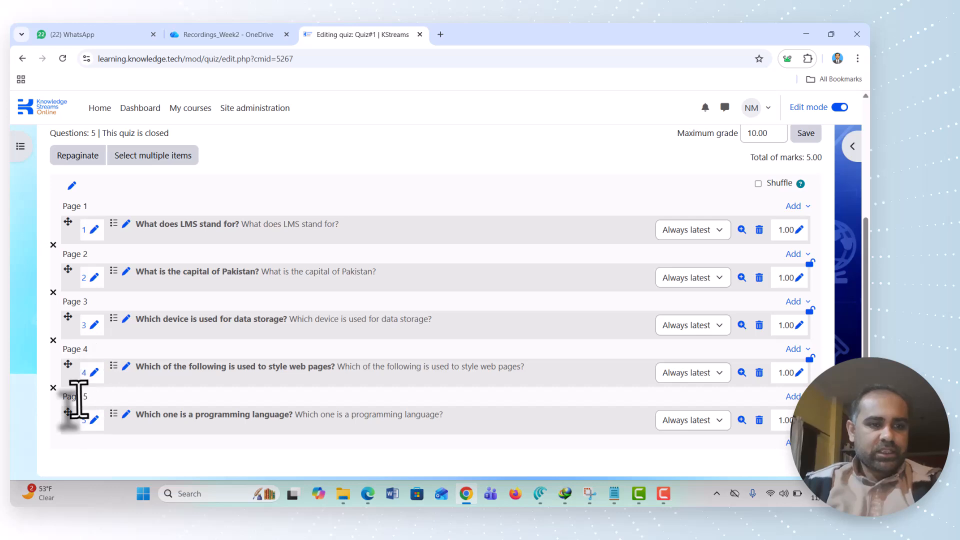
pyautogui.scroll(2, 125, 344)
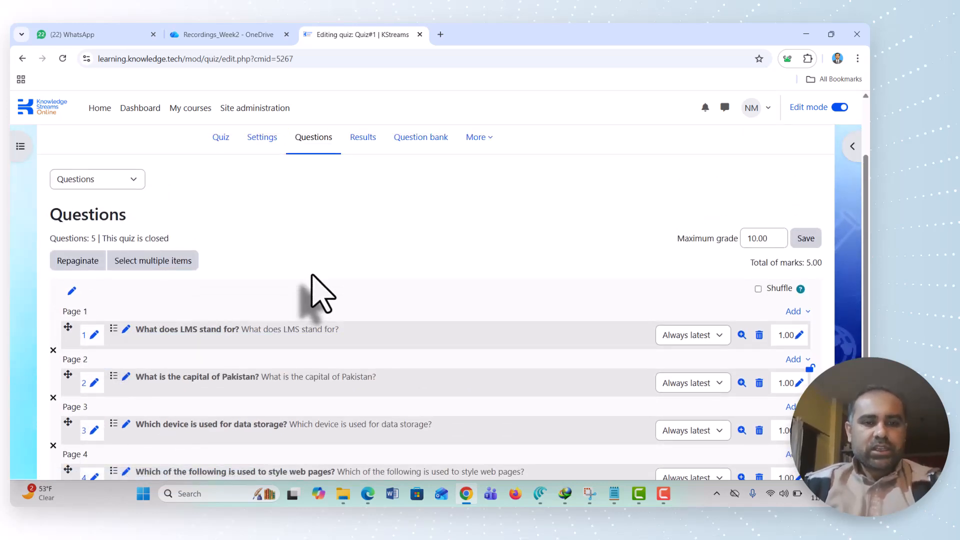
pyautogui.scroll(-2, 365, 242)
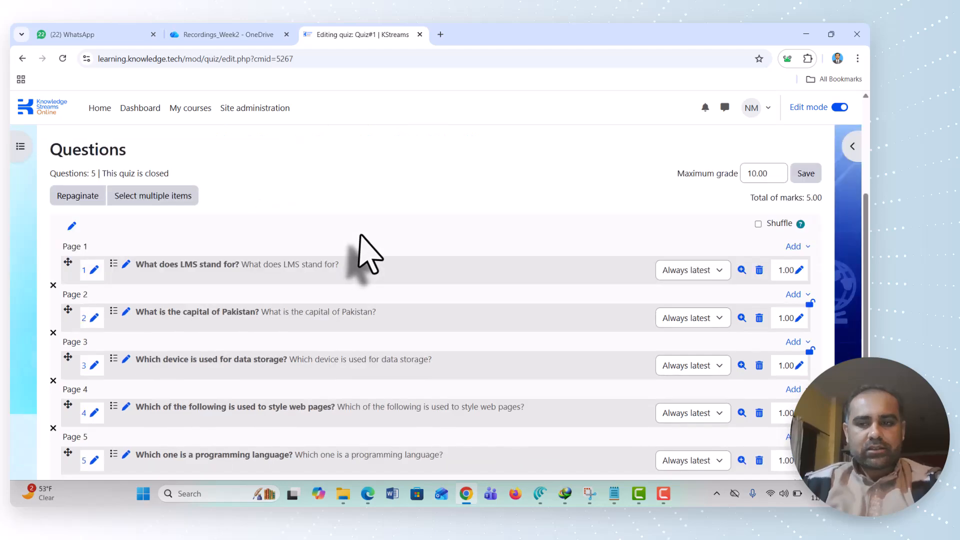
pyautogui.scroll(1, 364, 249)
pyautogui.scroll(1, 370, 252)
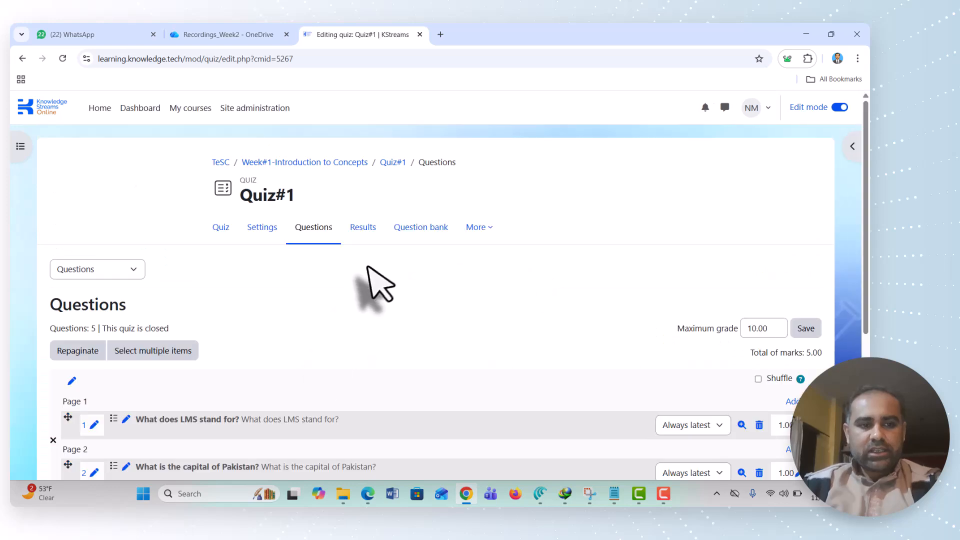
# Return to the Quiz#1 page and start a preview attempt, accepting the time limit
pyautogui.scroll(-1, 302, 380)
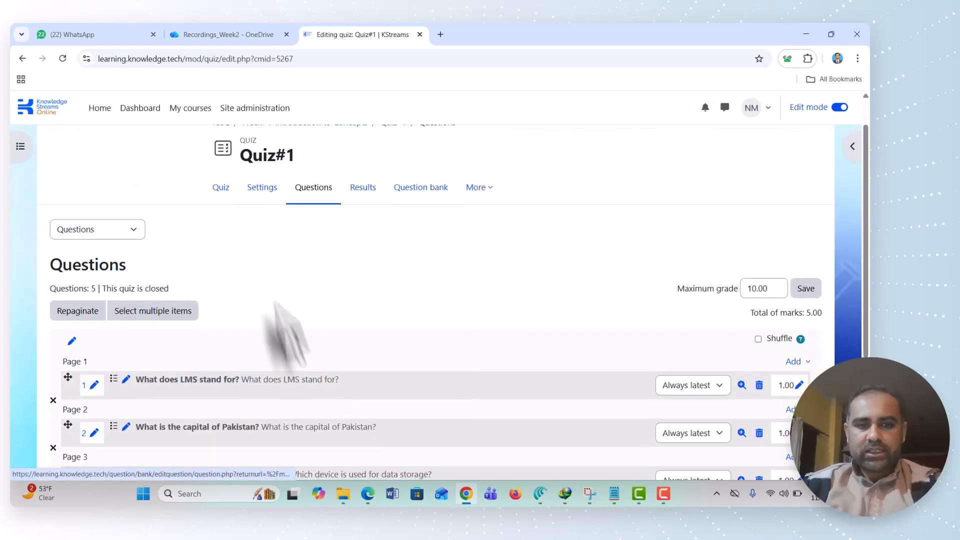
pyautogui.click(220, 192)
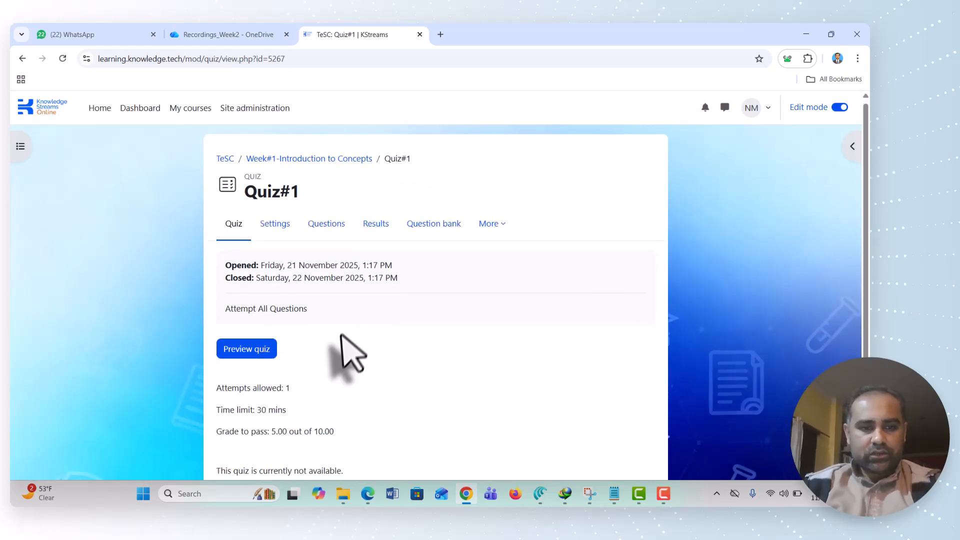
pyautogui.scroll(-1, 341, 338)
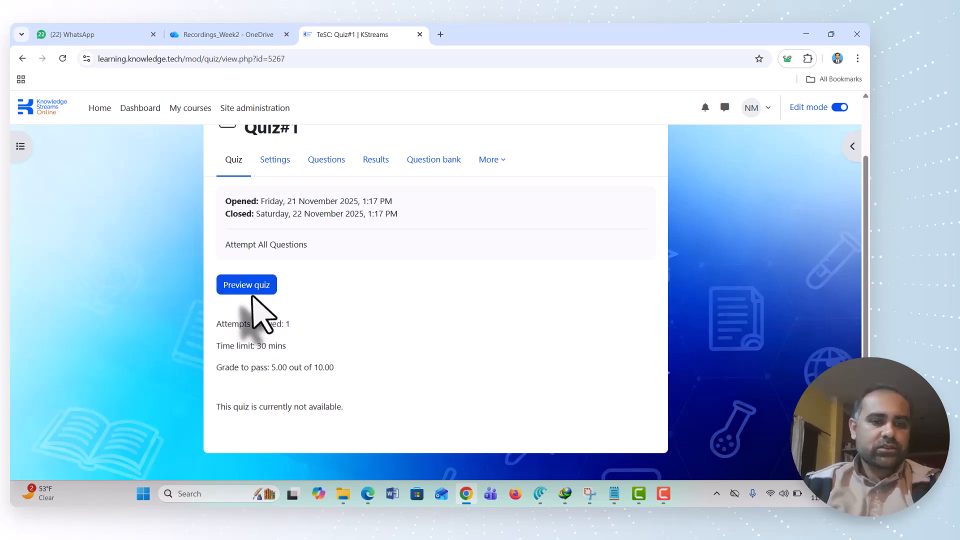
pyautogui.click(250, 290)
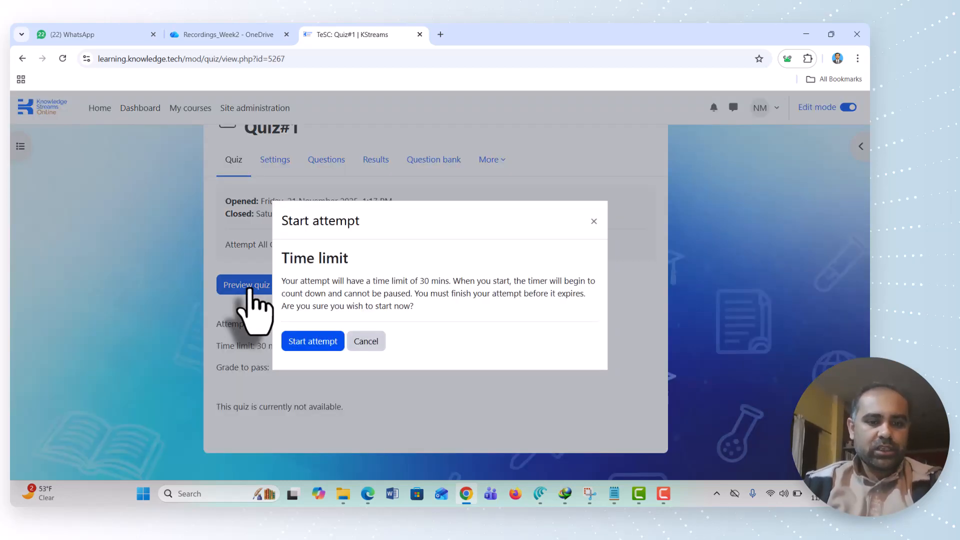
pyautogui.click(312, 341)
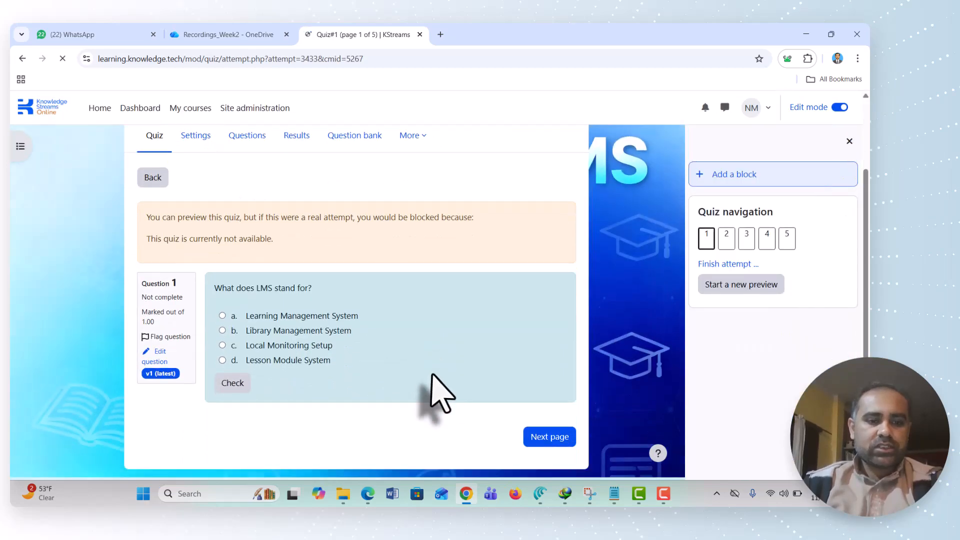
# Answer question 1 with Learning Management System and question 2 with Islamabad, continuing to question 3
pyautogui.scroll(-1, 433, 375)
pyautogui.scroll(2, 433, 375)
pyautogui.scroll(-2, 434, 376)
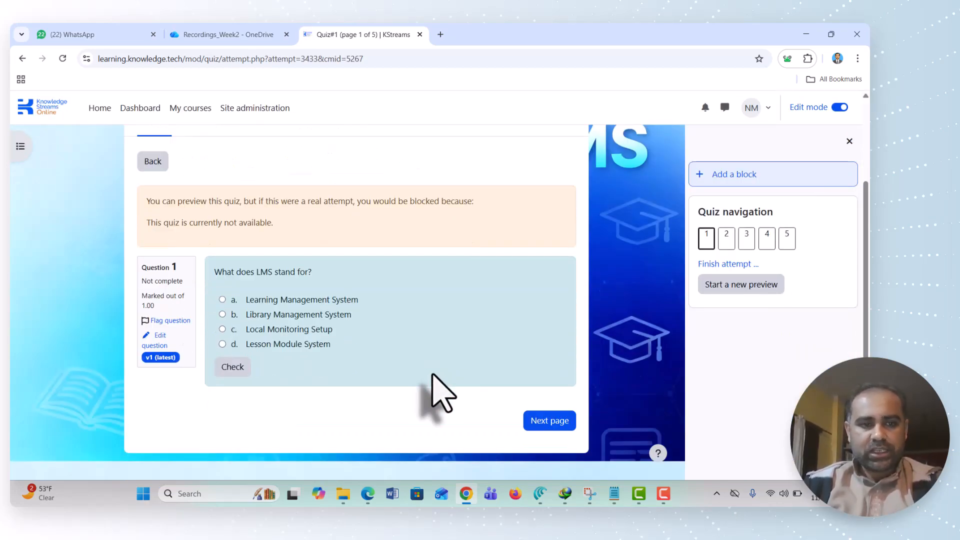
pyautogui.click(222, 300)
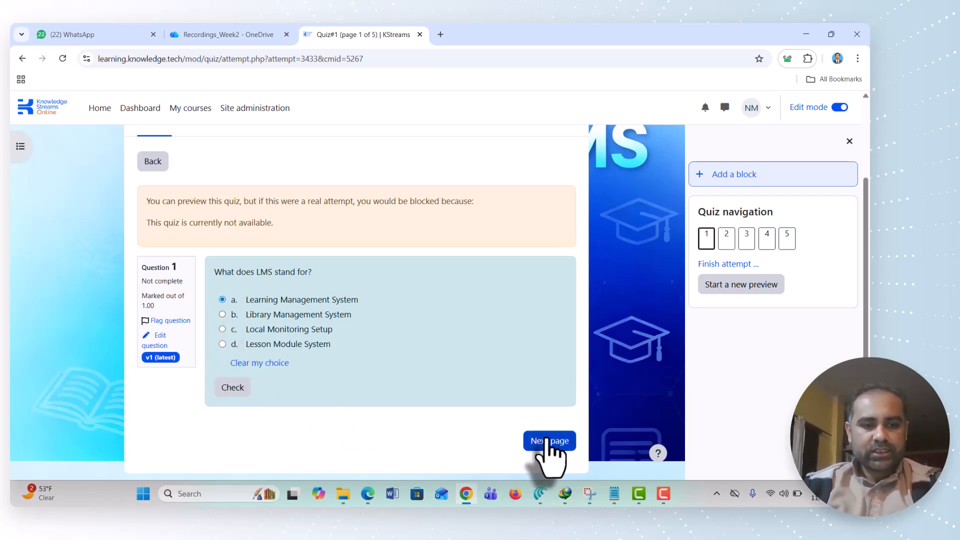
pyautogui.click(546, 440)
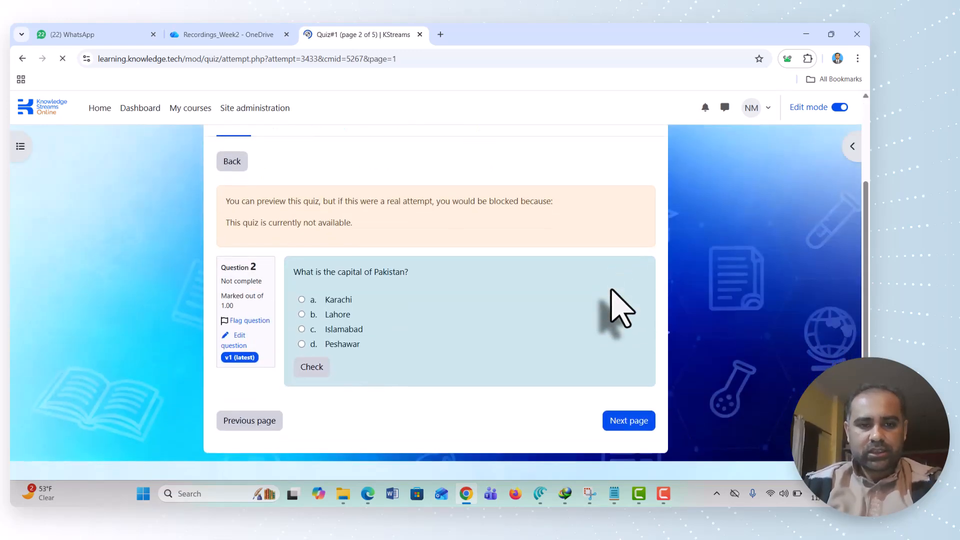
pyautogui.click(302, 329)
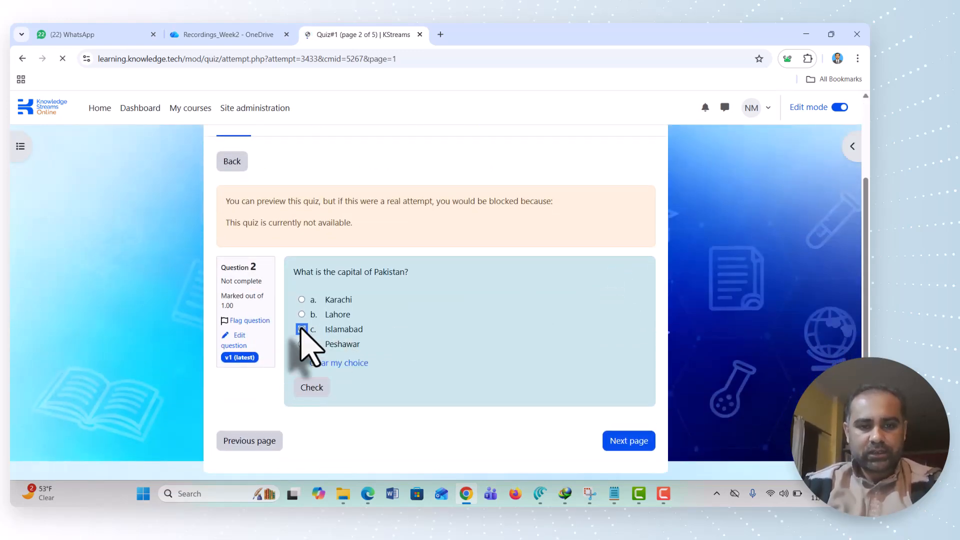
pyautogui.click(617, 441)
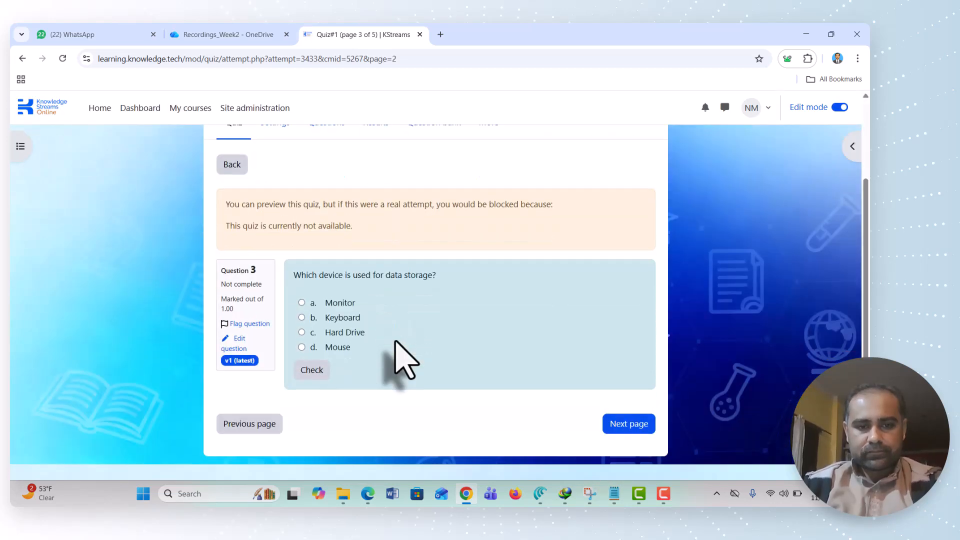
# Answer question 3 with Mouse and question 4 with SQL, continuing to the last question
pyautogui.click(301, 347)
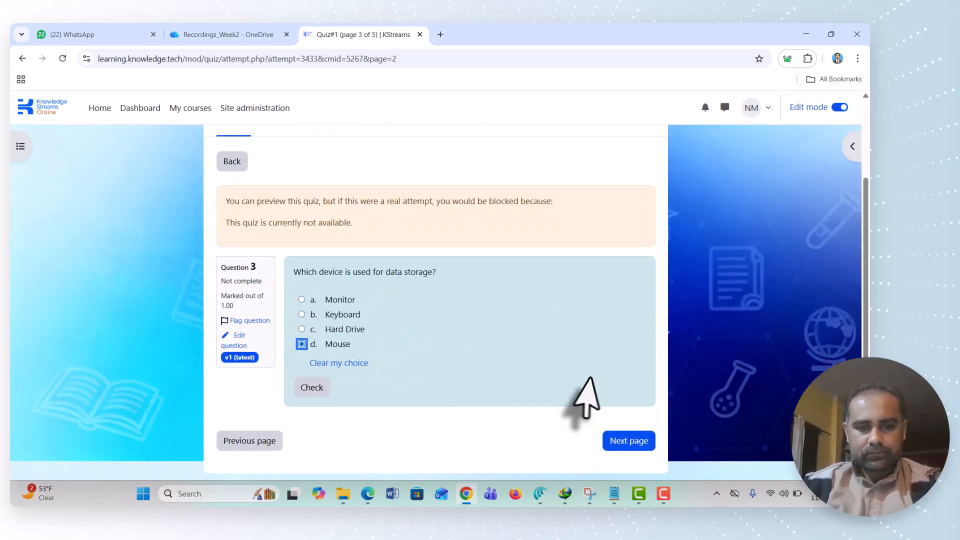
pyautogui.click(617, 444)
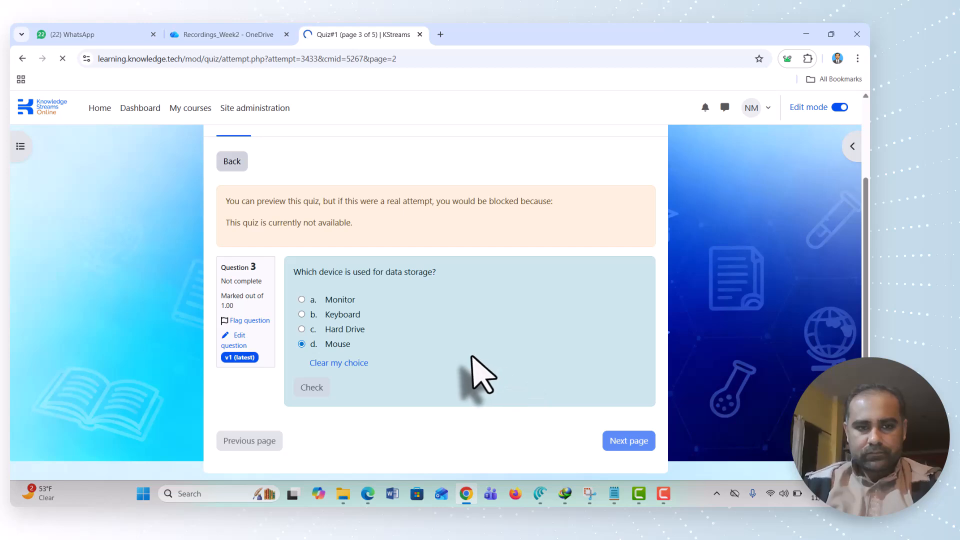
pyautogui.scroll(-2, 479, 375)
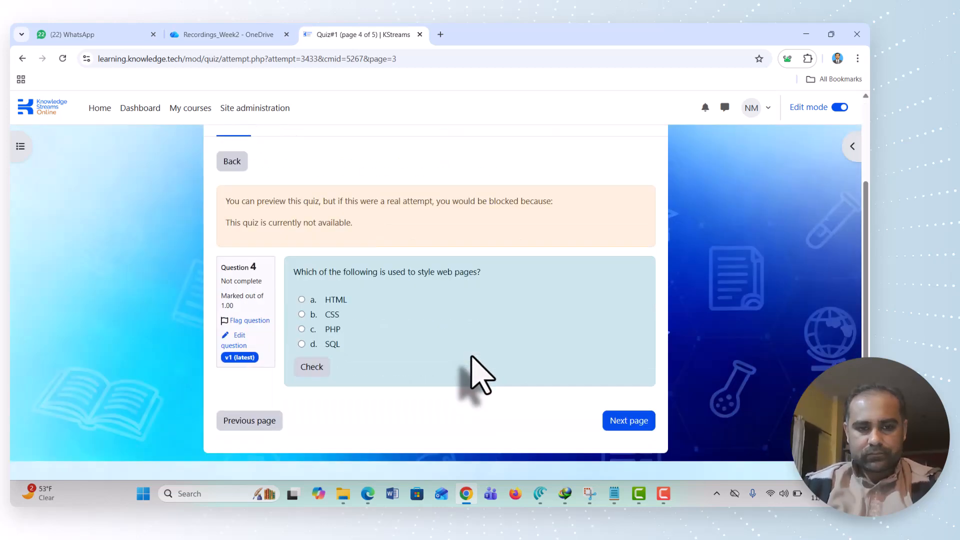
pyautogui.click(302, 344)
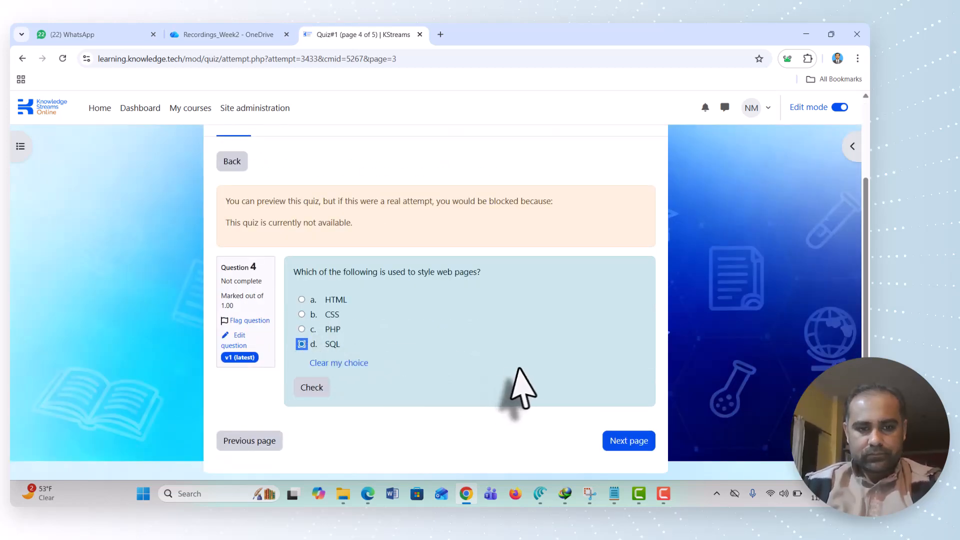
pyautogui.click(625, 441)
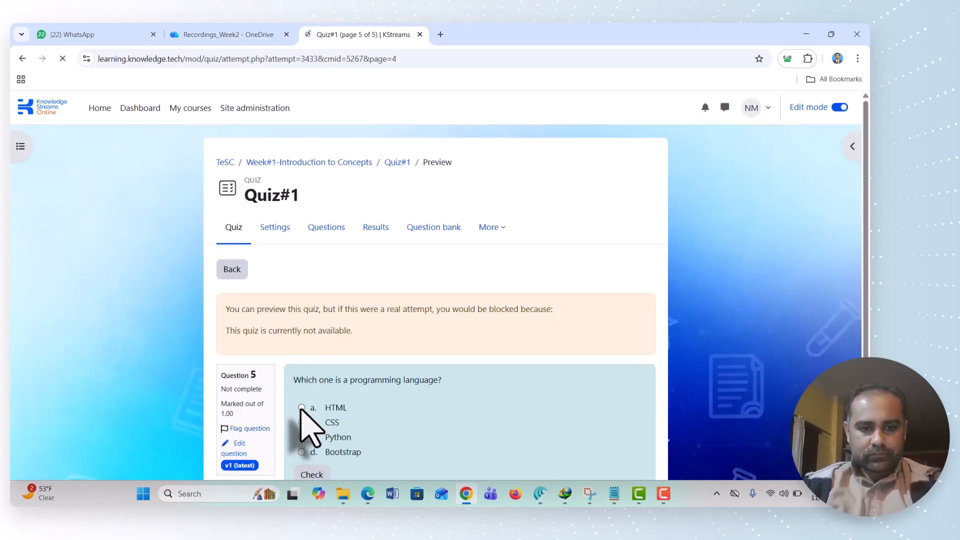
# Answer question 5 with HTML and finish the attempt to reach its summary
pyautogui.click(302, 407)
pyautogui.scroll(-2, 390, 438)
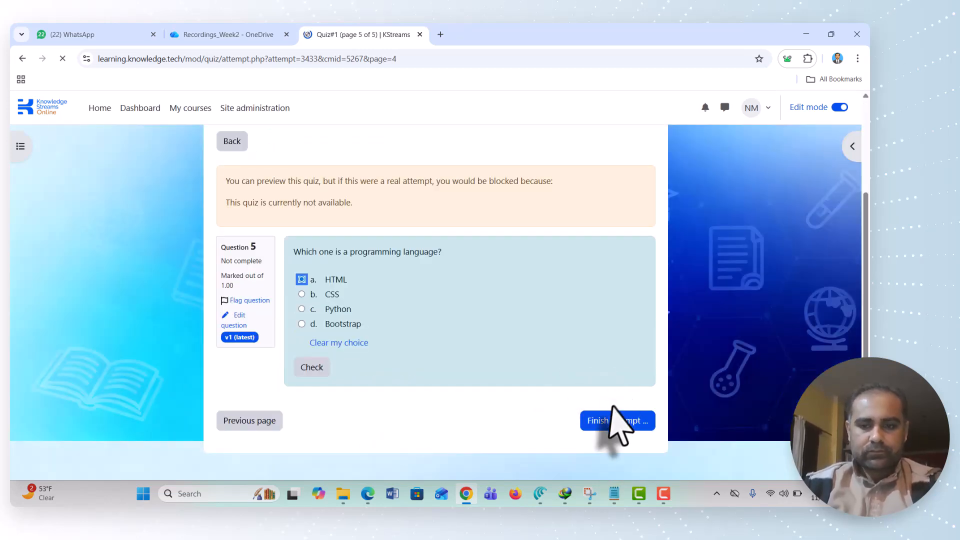
pyautogui.click(603, 422)
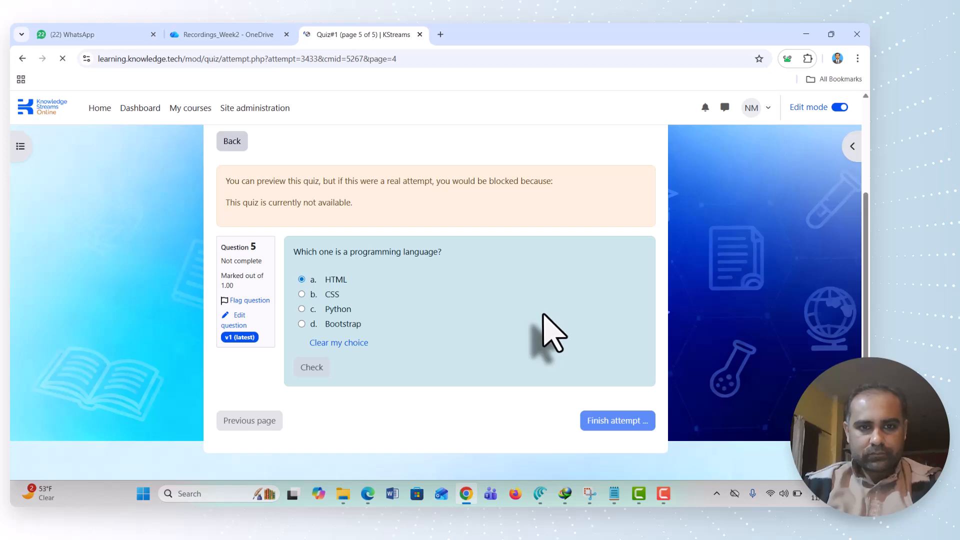
pyautogui.scroll(-1, 543, 314)
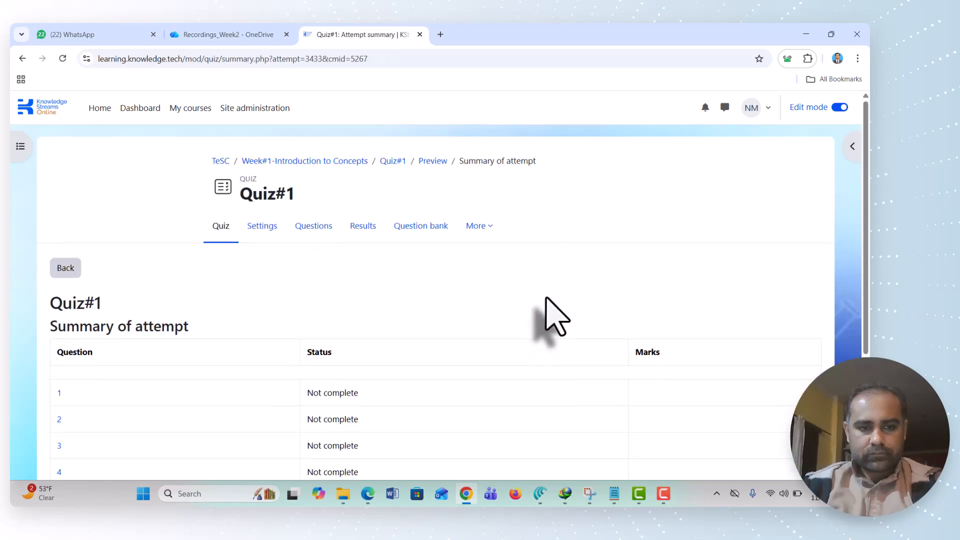
# Submit all answers of the Quiz#1 preview attempt and confirm finishing it
pyautogui.scroll(-3, 546, 300)
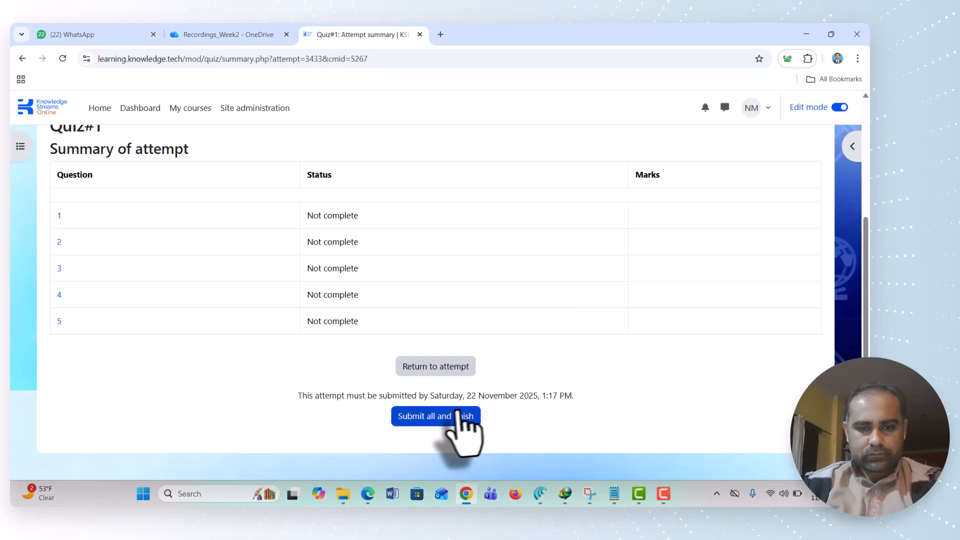
pyautogui.click(449, 417)
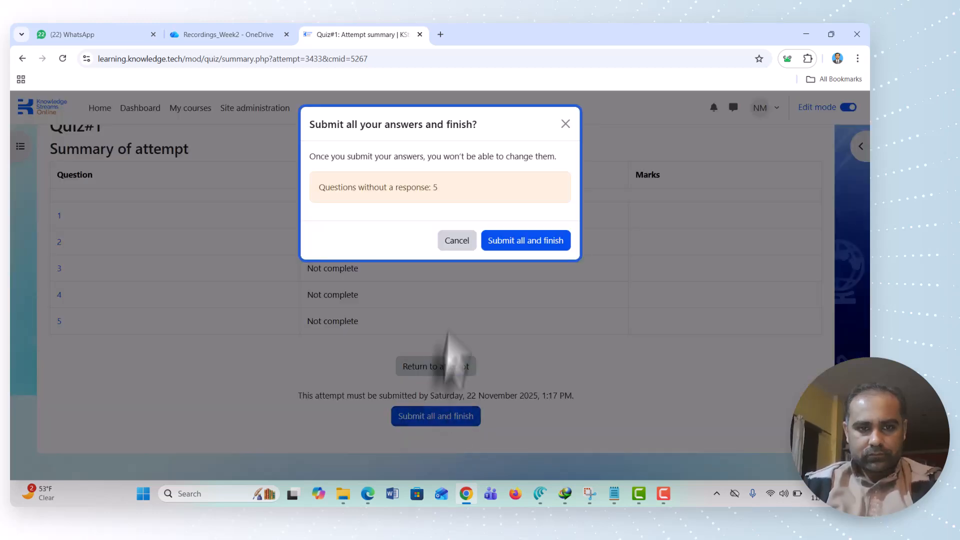
pyautogui.click(507, 246)
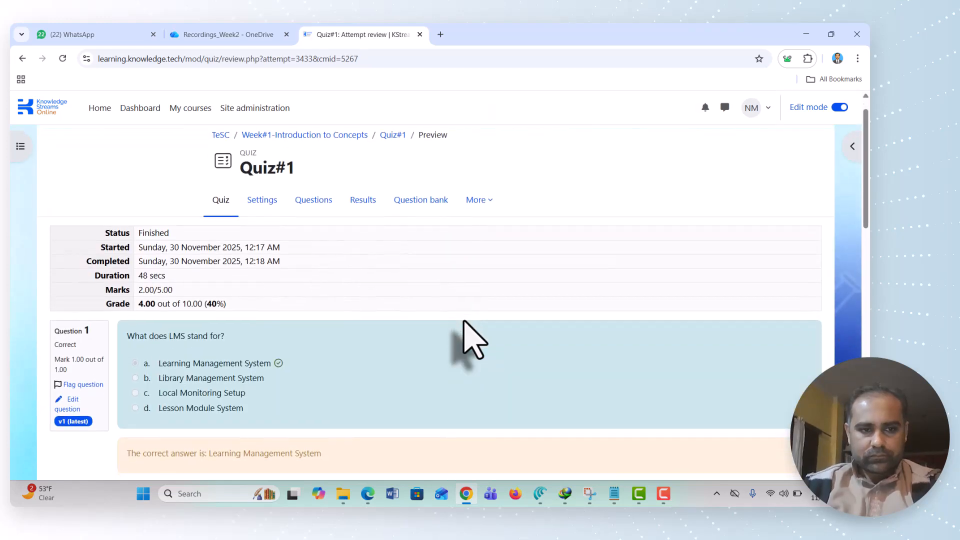
# Review the finished attempt's marks and grade, and the correct answer shown for each of its questions
pyautogui.scroll(-1, 465, 324)
pyautogui.scroll(-1, 465, 335)
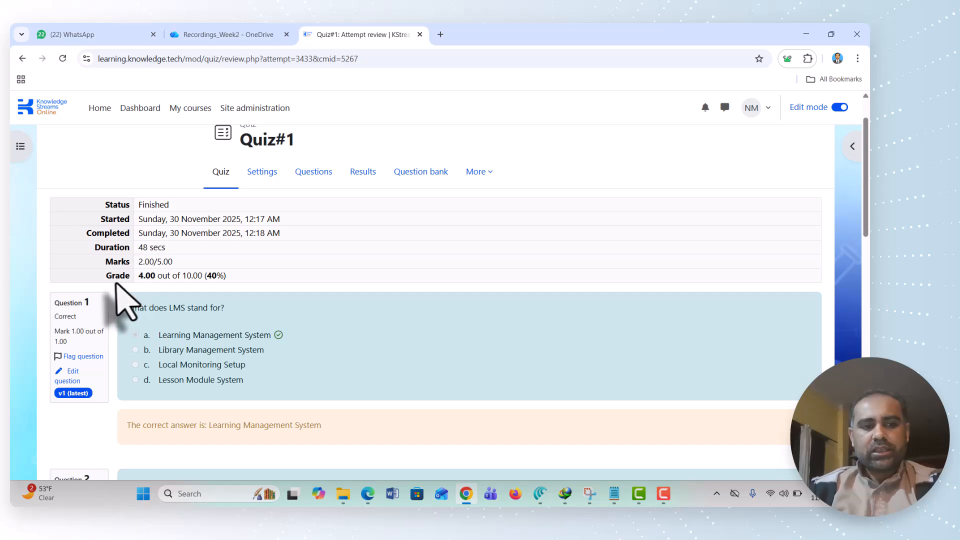
pyautogui.scroll(-3, 289, 295)
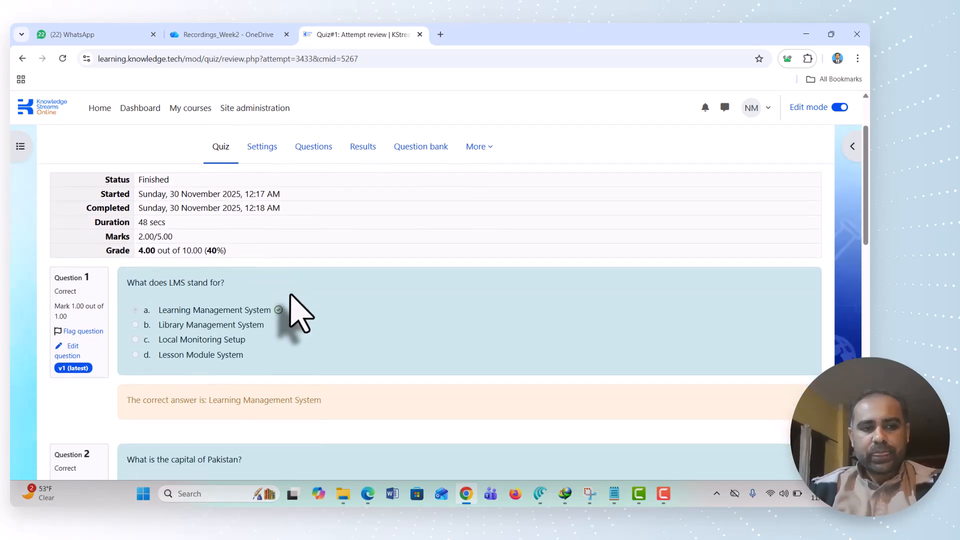
pyautogui.scroll(-14, 290, 295)
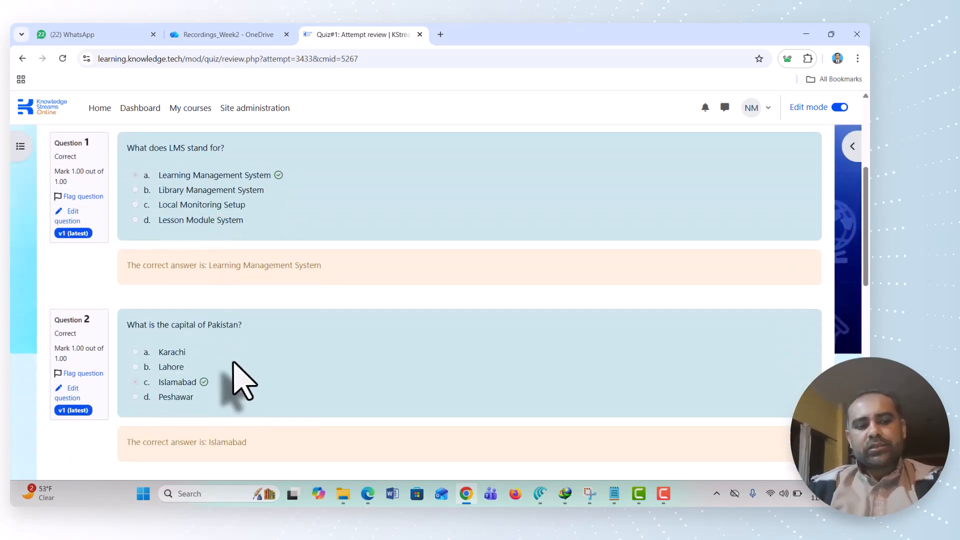
pyautogui.scroll(20, 233, 363)
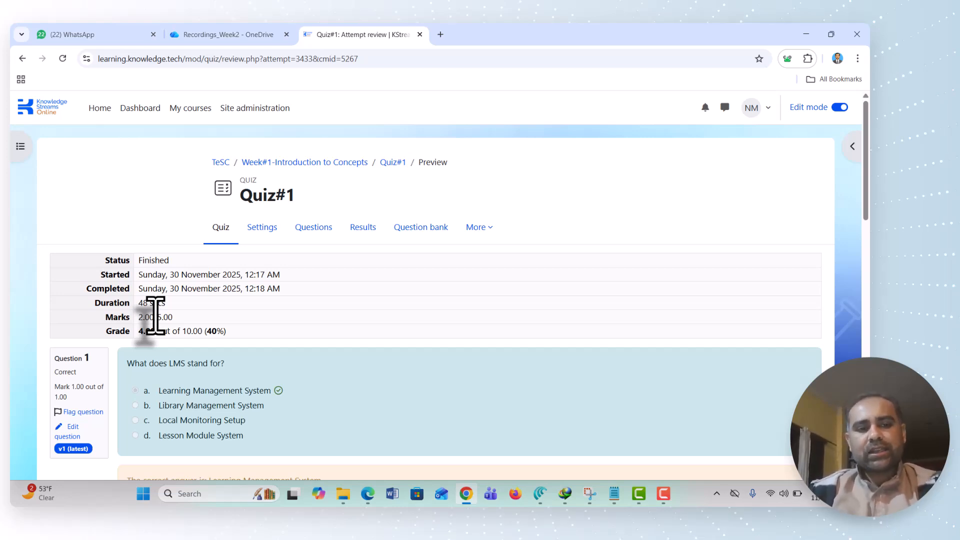
pyautogui.scroll(-3, 221, 397)
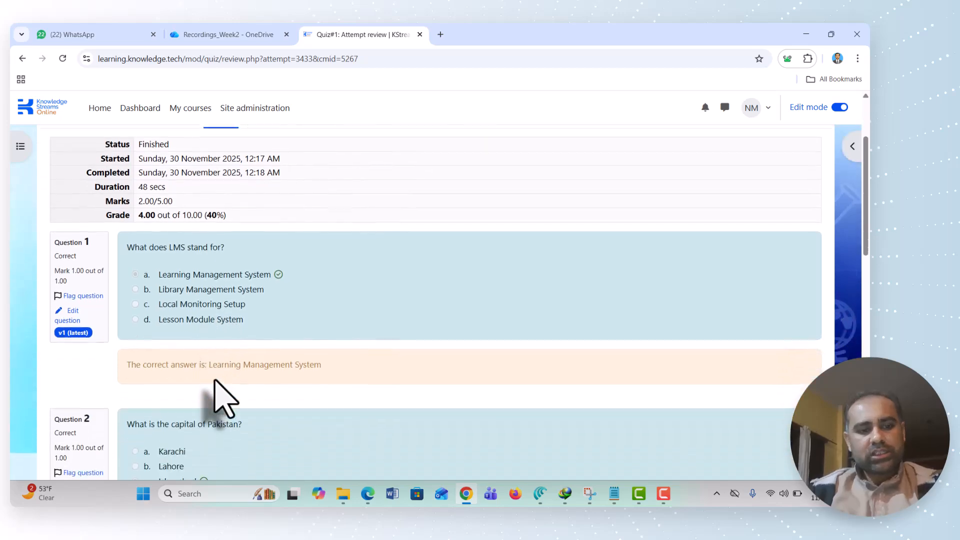
pyautogui.scroll(-15, 221, 396)
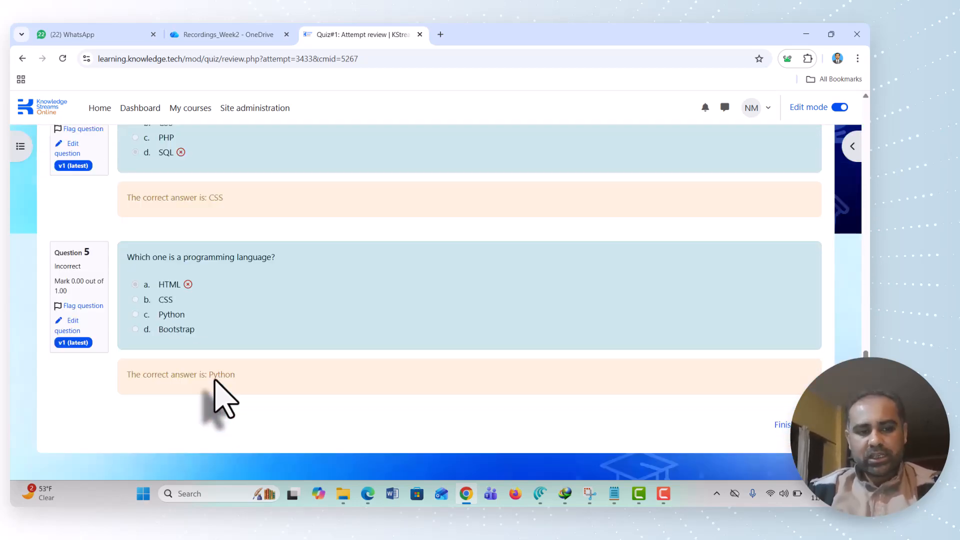
pyautogui.scroll(5, 221, 397)
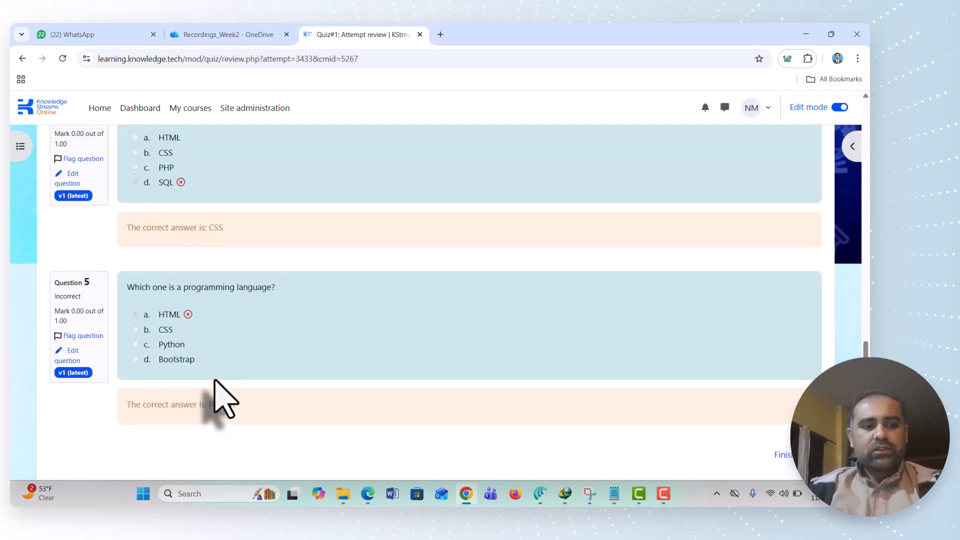
pyautogui.scroll(3, 221, 397)
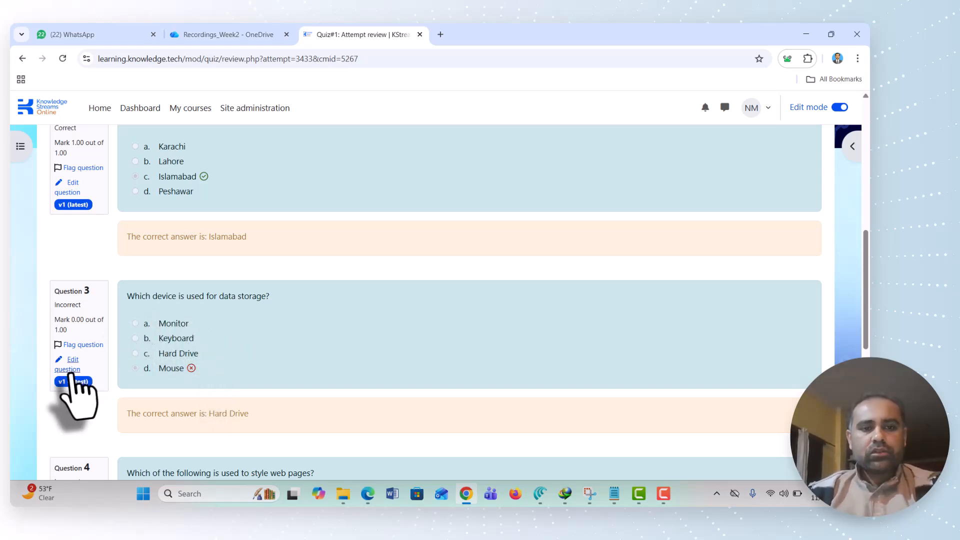
pyautogui.scroll(1, 350, 280)
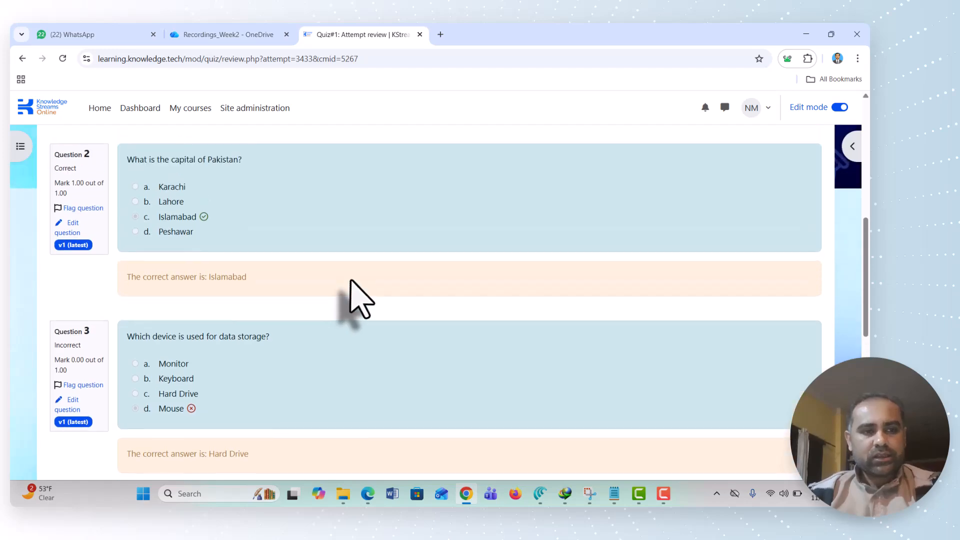
pyautogui.scroll(-9, 351, 281)
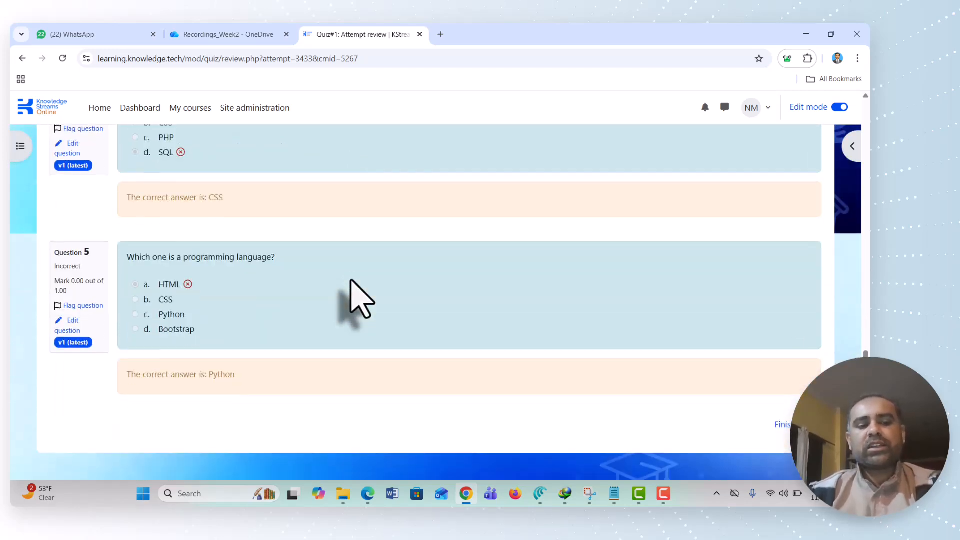
pyautogui.scroll(7, 351, 281)
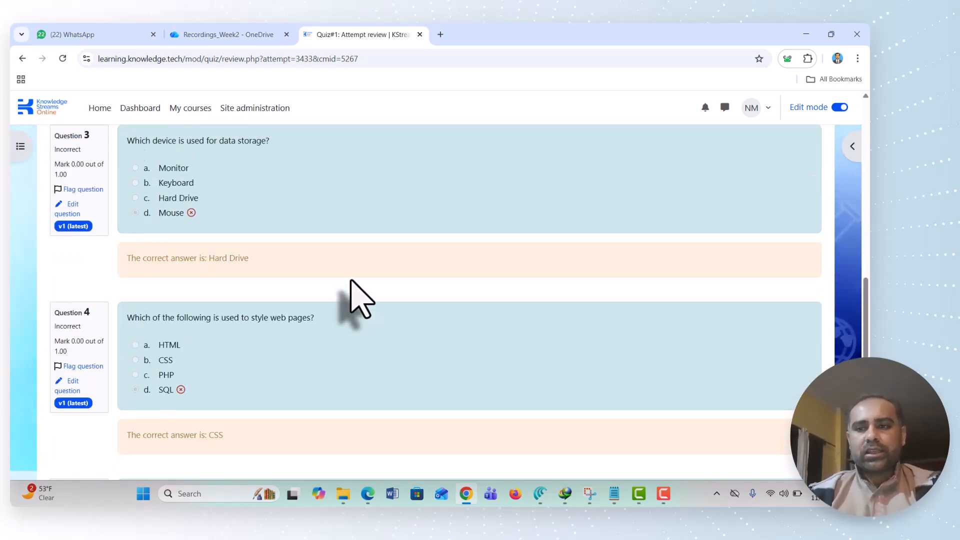